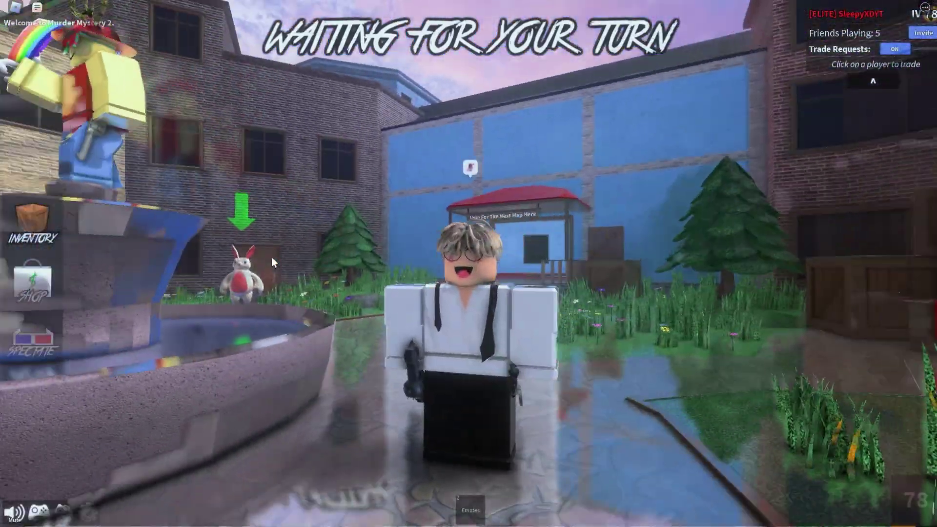
# Step: Walk around the Murder Mystery 2 lobby and examine the shaders' reflections, sky and lighting from several angles
pyautogui.scroll(2, 724, 332)
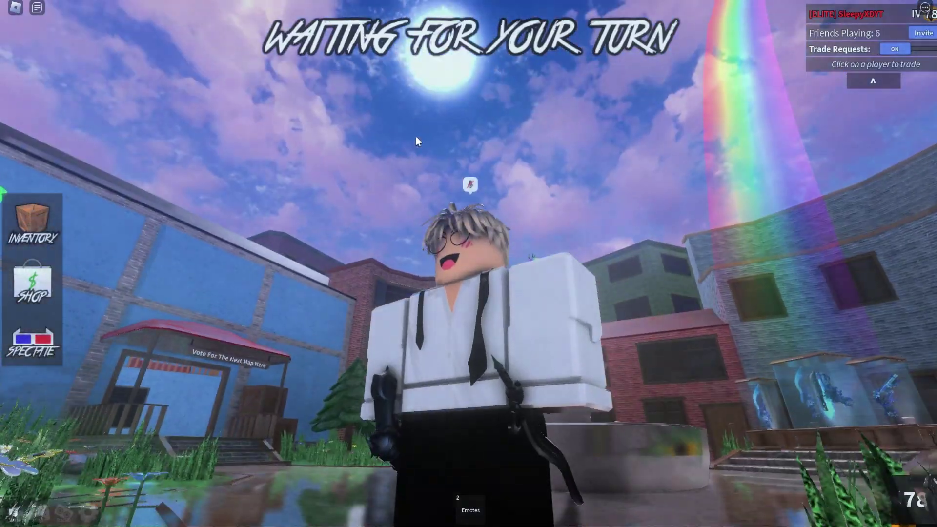
pyautogui.press('w')
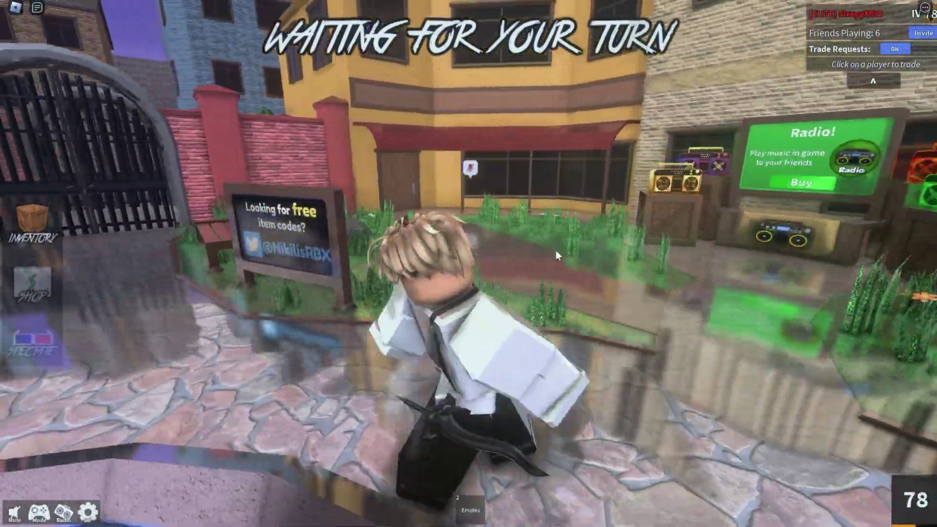
pyautogui.press('w')
pyautogui.press('s')
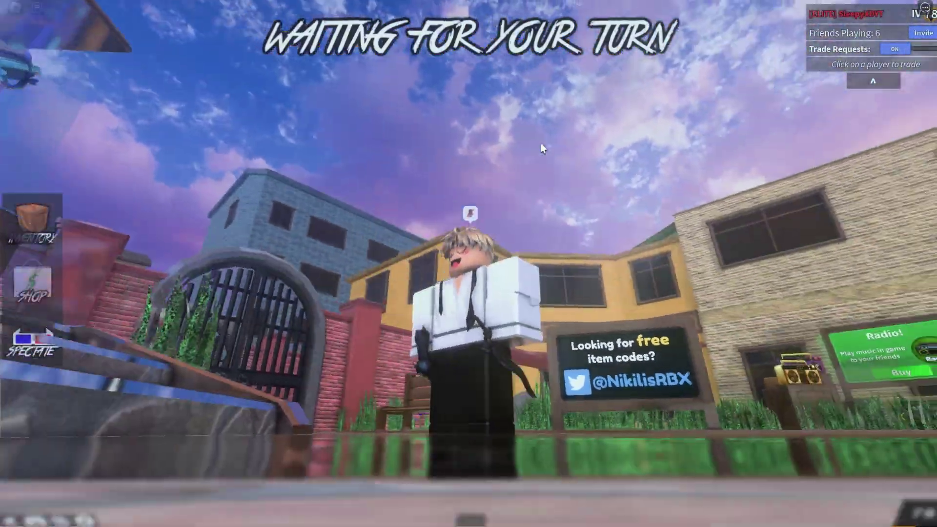
pyautogui.press('Right')
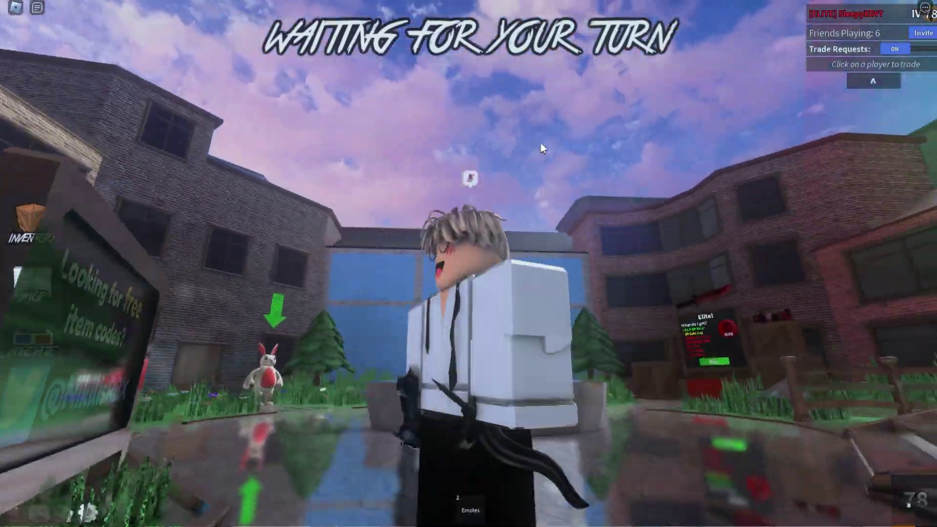
pyautogui.press('s')
pyautogui.press('Right')
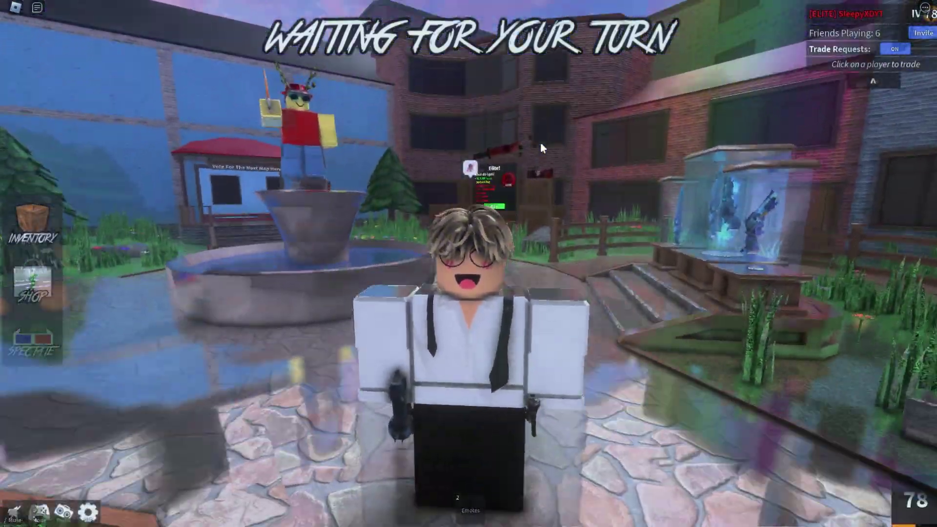
pyautogui.press('d')
pyautogui.press('a')
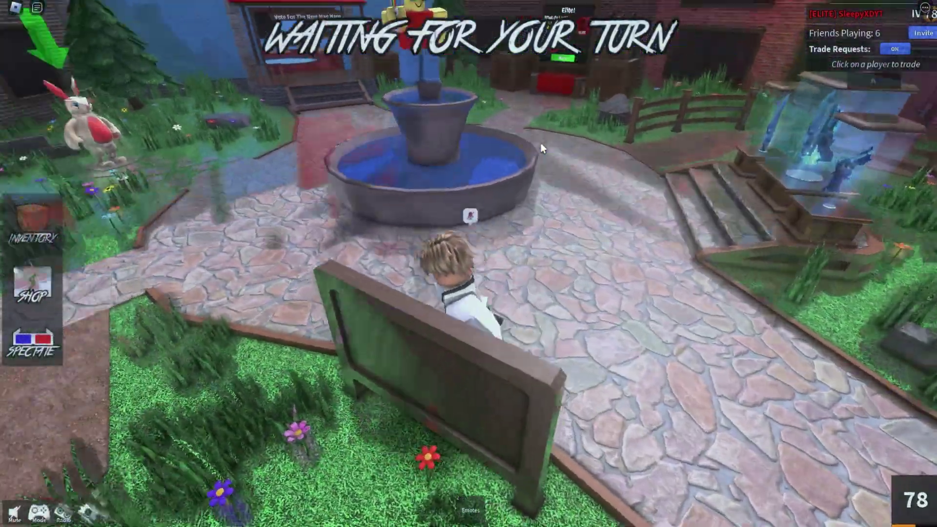
pyautogui.press('s')
pyautogui.press('Right')
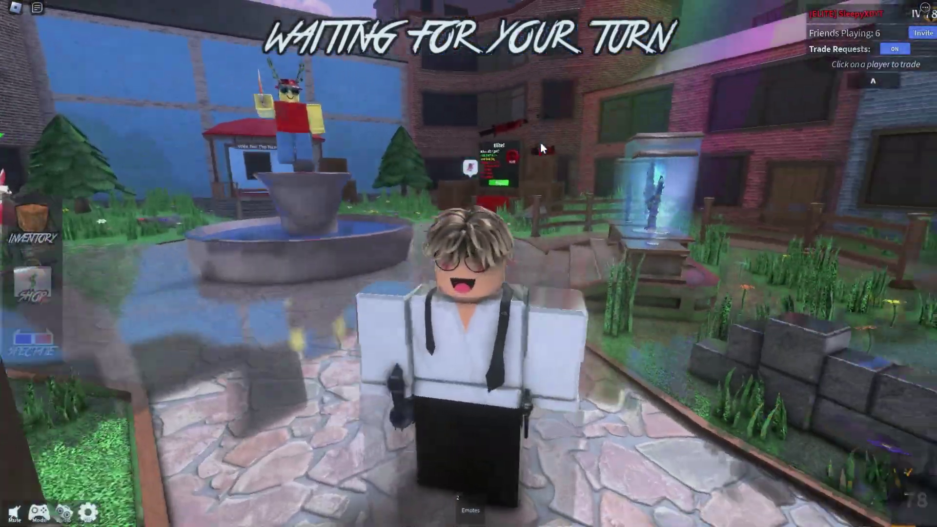
pyautogui.press('Right')
pyautogui.press('s')
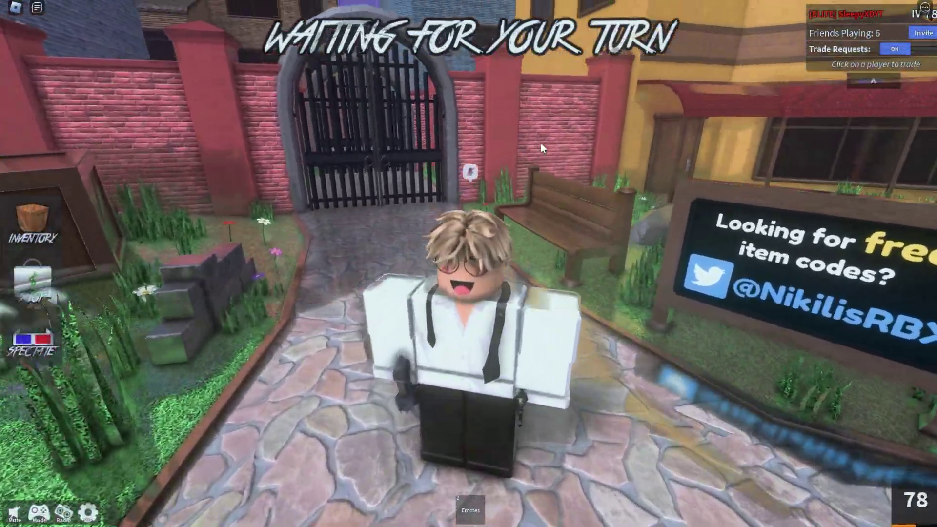
pyautogui.press('Right')
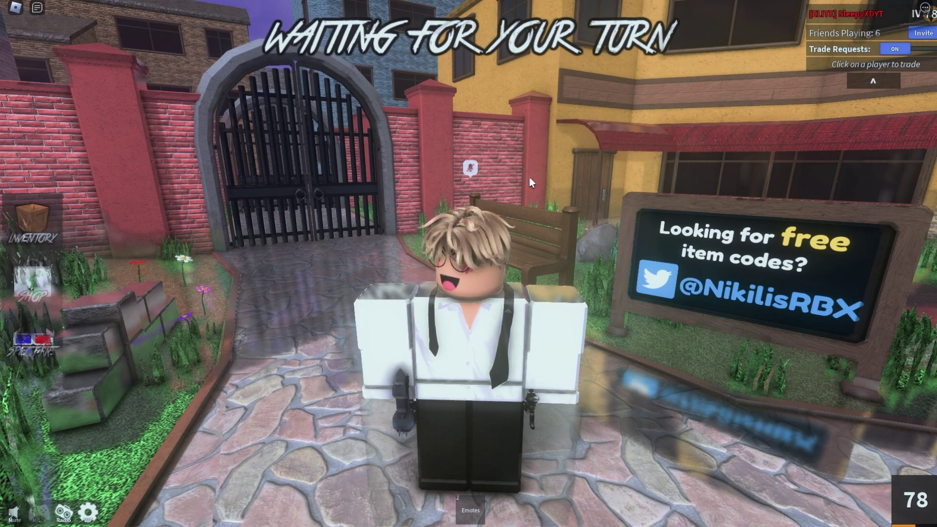
pyautogui.hotkey('alt', 'z')
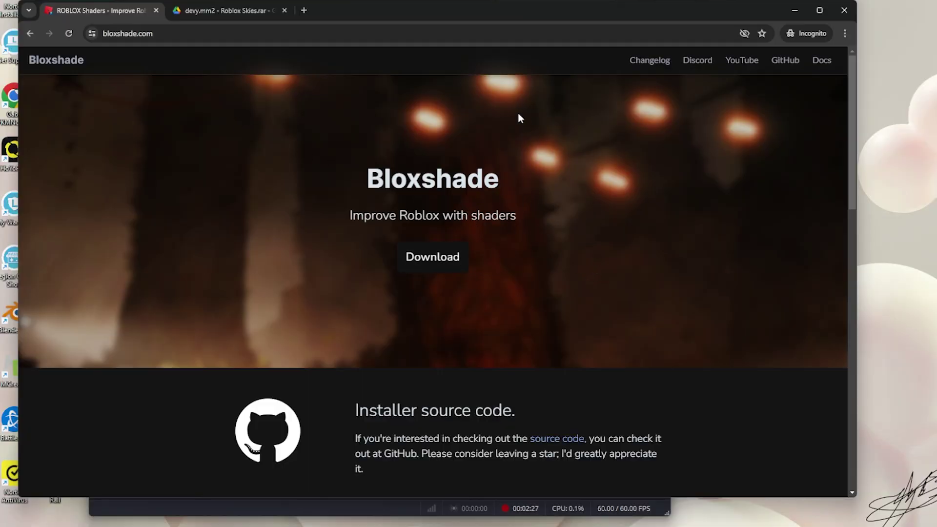
# Step: Download Bloxshade from bloxshade.com in the browser and save it to the Downloads folder as Bloxshade (1).zip
pyautogui.click(820, 10)
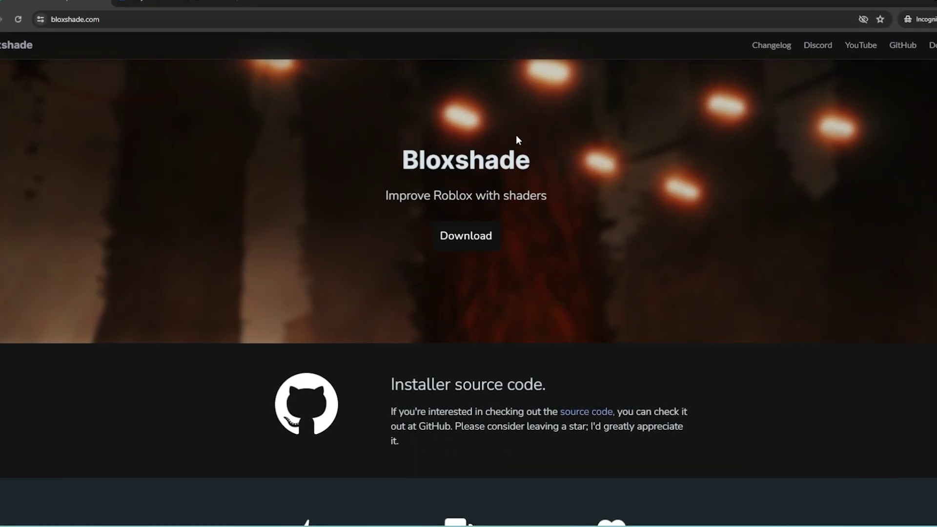
pyautogui.scroll(-4, 483, 283)
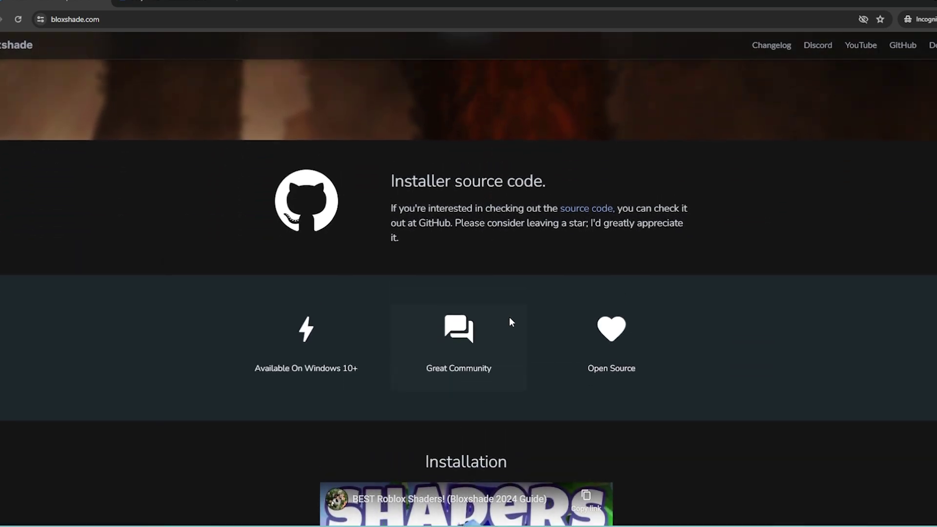
pyautogui.scroll(4, 509, 317)
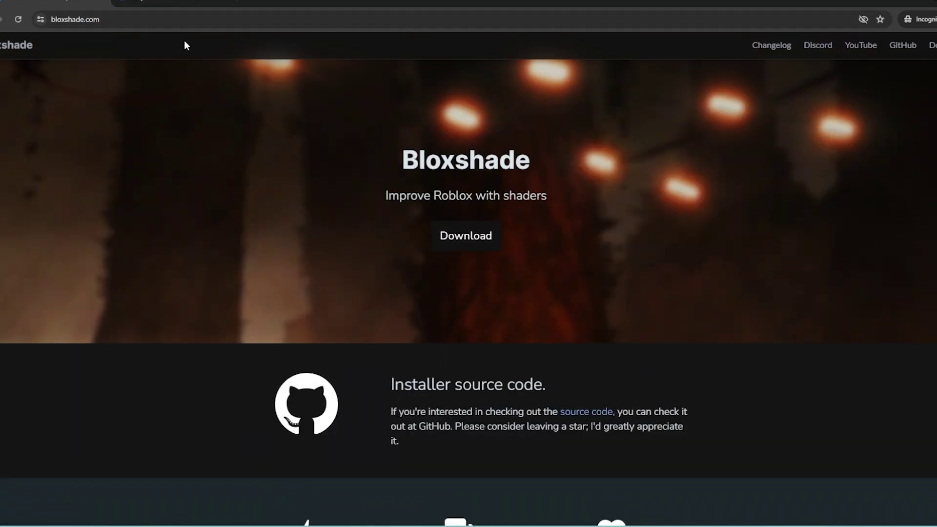
pyautogui.click(481, 239)
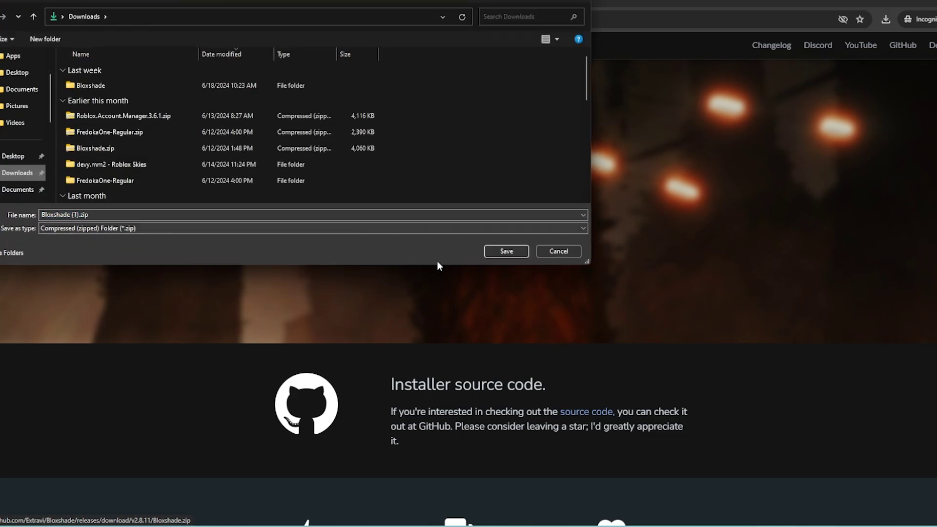
pyautogui.click(506, 251)
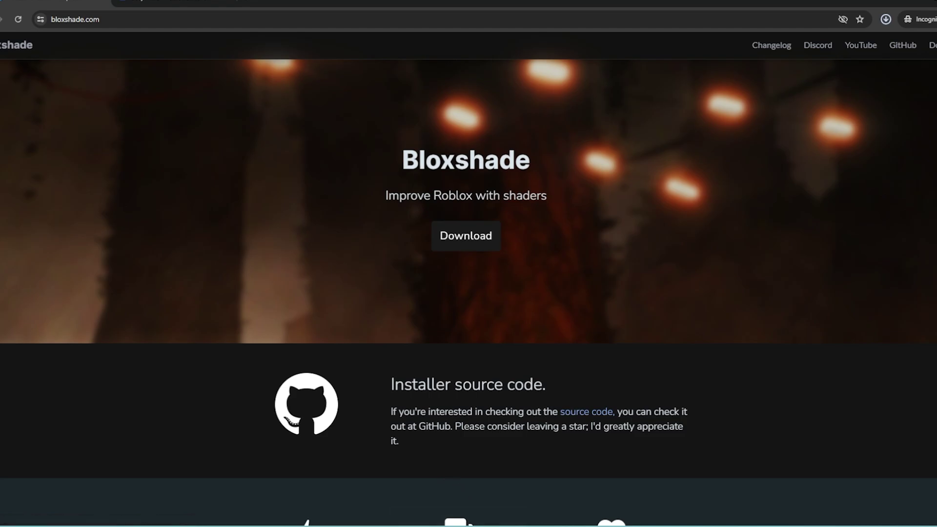
# Step: Move Bloxshade (1).zip from the Downloads folder to an empty spot on the desktop and clear the open windows away
pyautogui.click(481, 524)
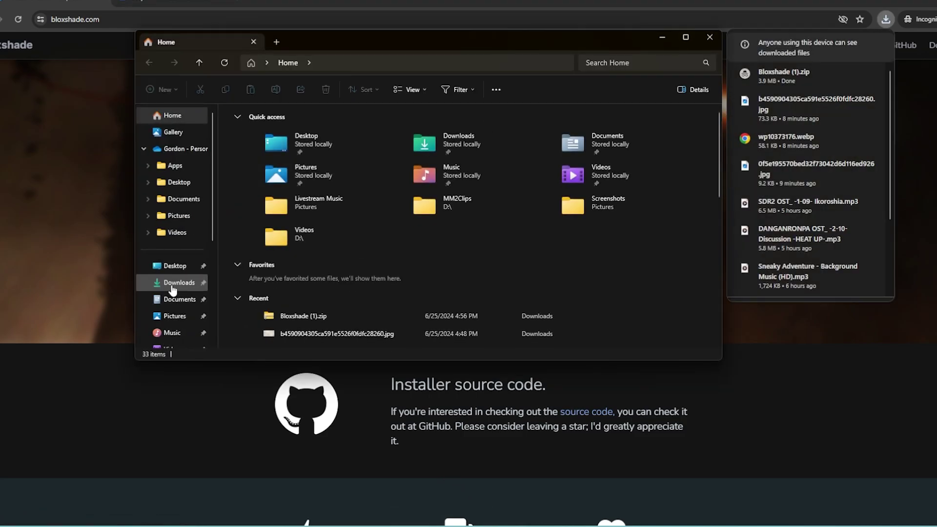
pyautogui.click(173, 286)
pyautogui.click(912, 3)
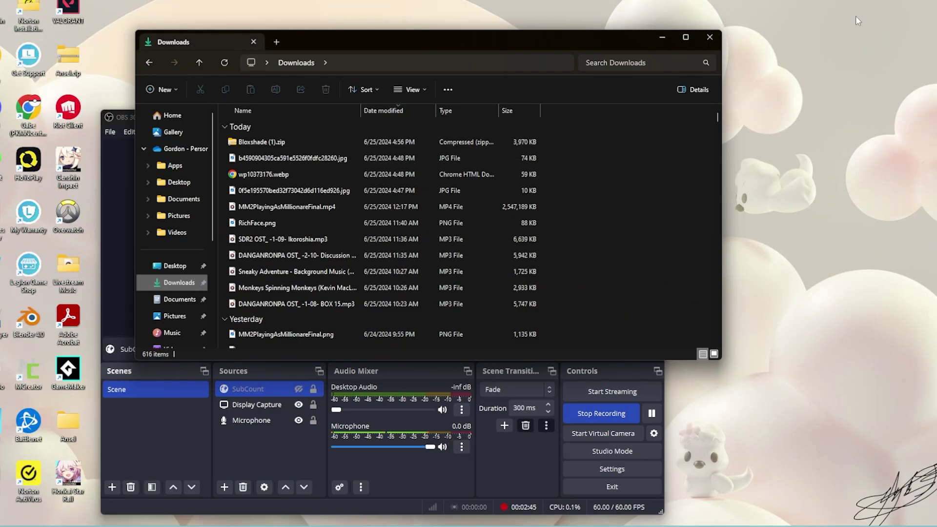
pyautogui.moveTo(303, 142); pyautogui.dragTo(823, 220)
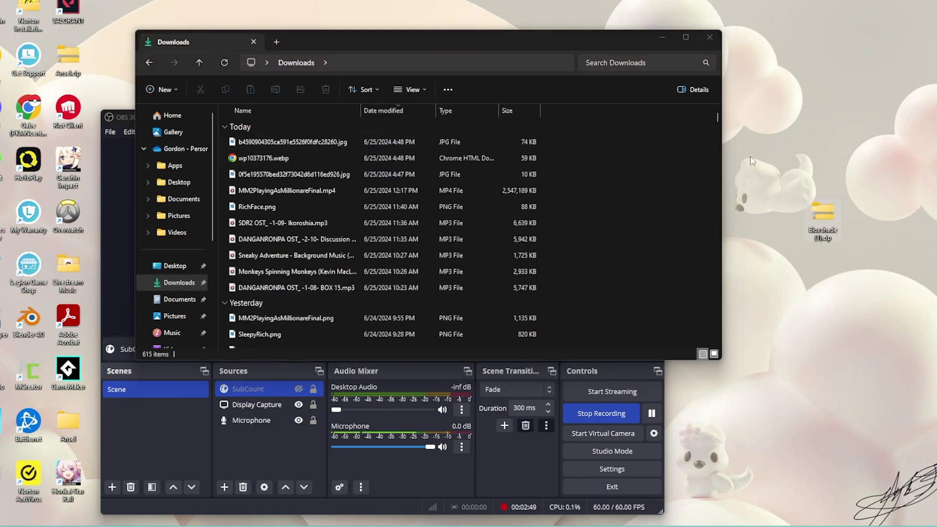
pyautogui.click(710, 37)
pyautogui.click(605, 118)
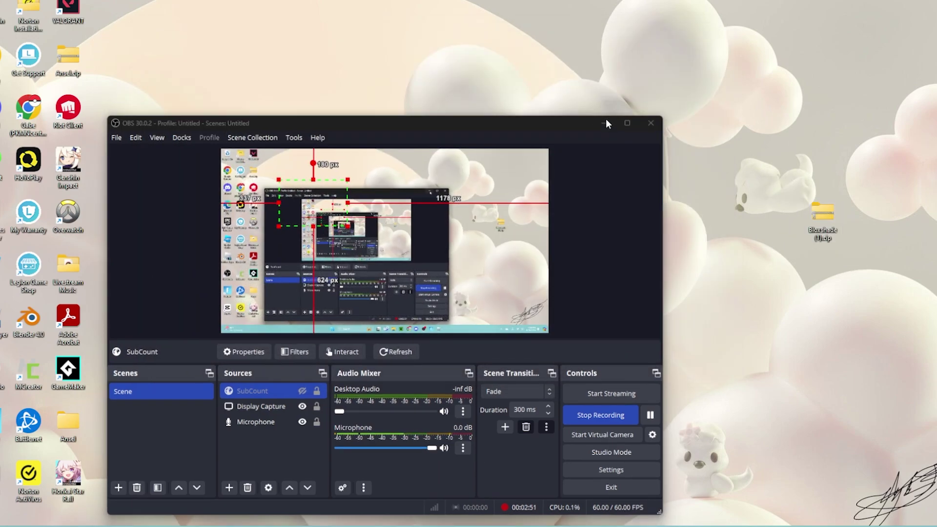
pyautogui.moveTo(586, 211); pyautogui.dragTo(458, 211)
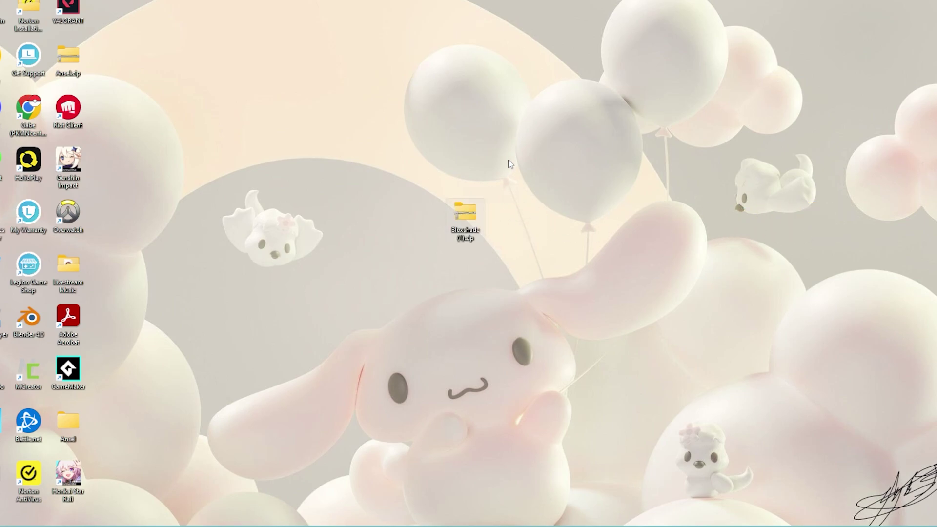
# Step: Extract all of Bloxshade (1).zip into a Bloxshade (1) folder on the desktop
pyautogui.rightClick(466, 216)
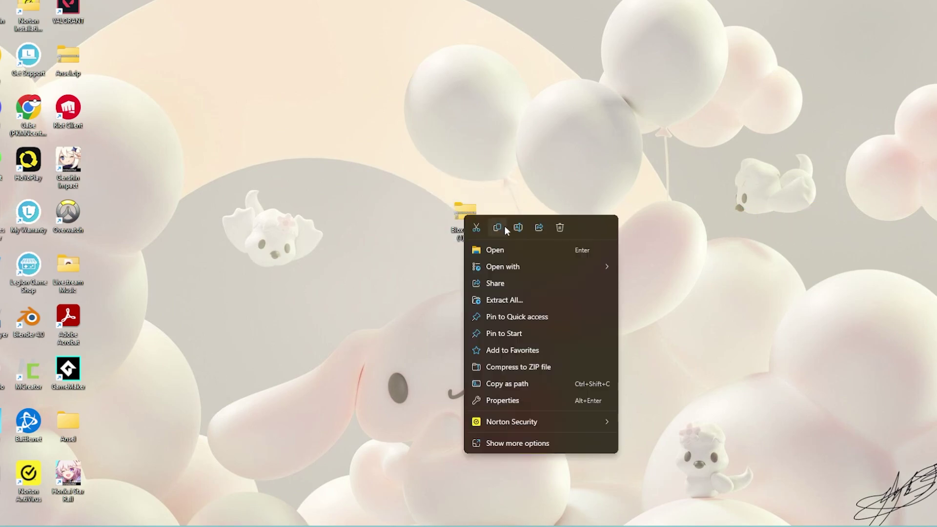
pyautogui.click(552, 300)
pyautogui.click(565, 364)
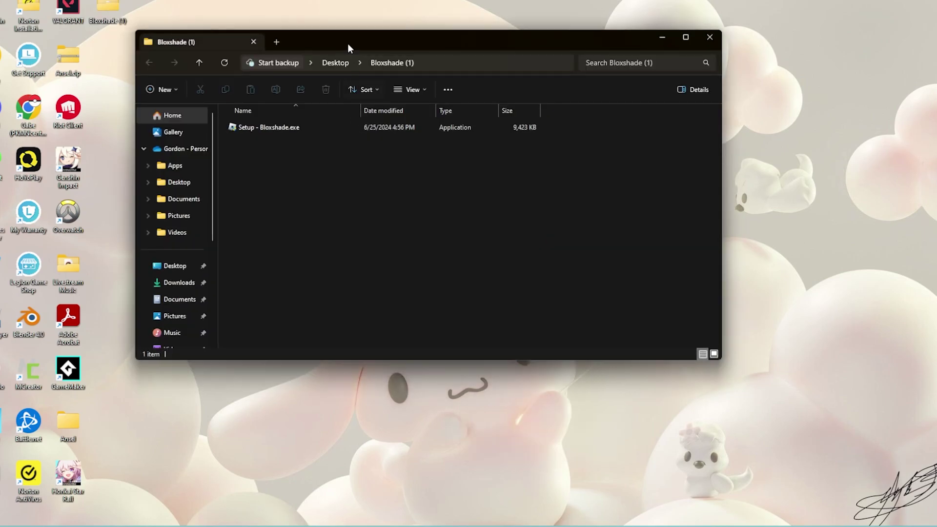
# Step: Launch Setup - Bloxshade.exe to review the installer's welcome page, and close the installer and the extracted folder without installing
pyautogui.moveTo(349, 47); pyautogui.dragTo(391, 92)
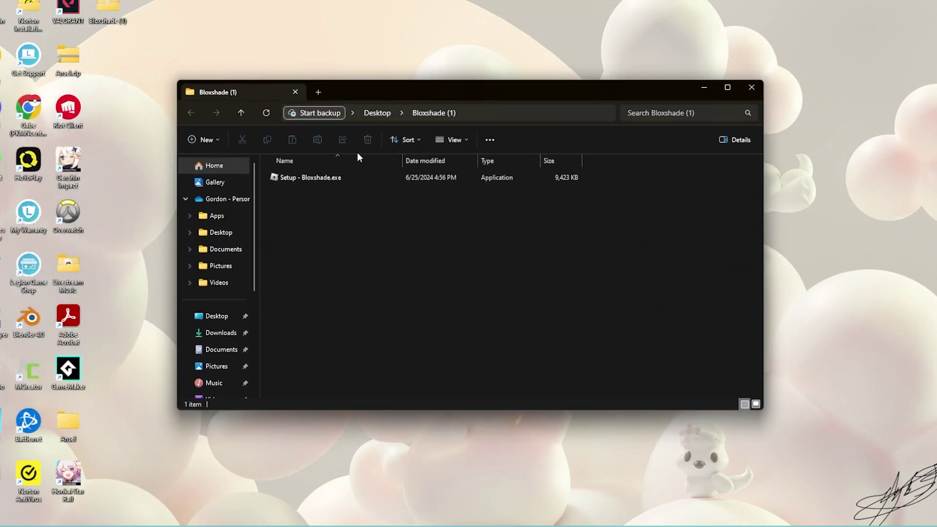
pyautogui.doubleClick(382, 181)
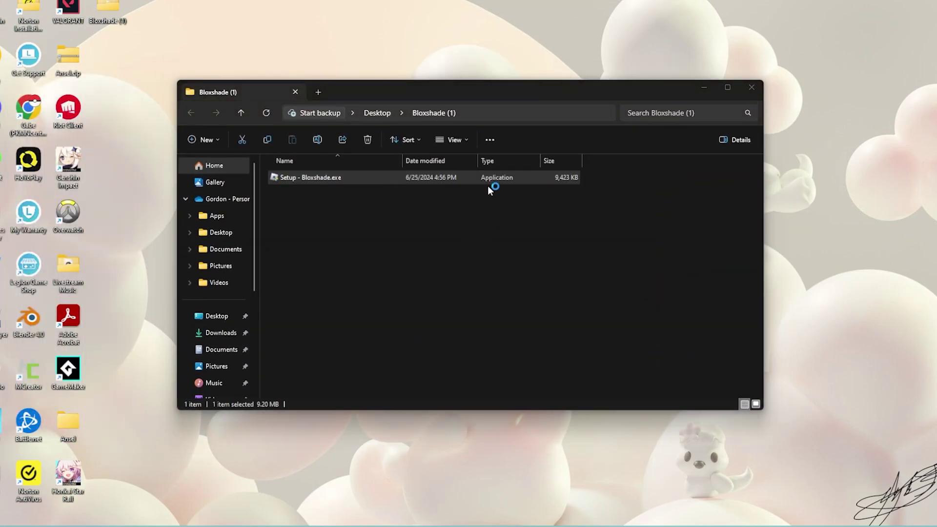
pyautogui.click(356, 188)
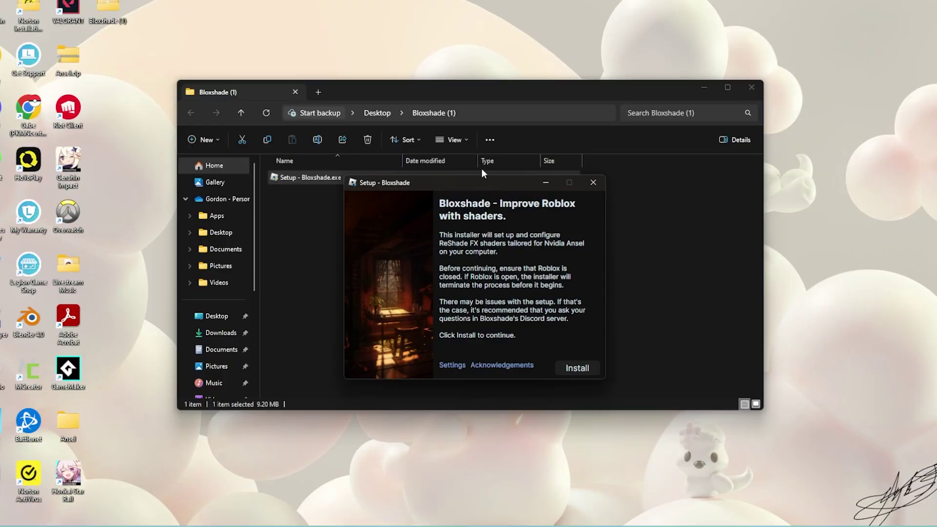
pyautogui.moveTo(449, 182); pyautogui.dragTo(373, 145)
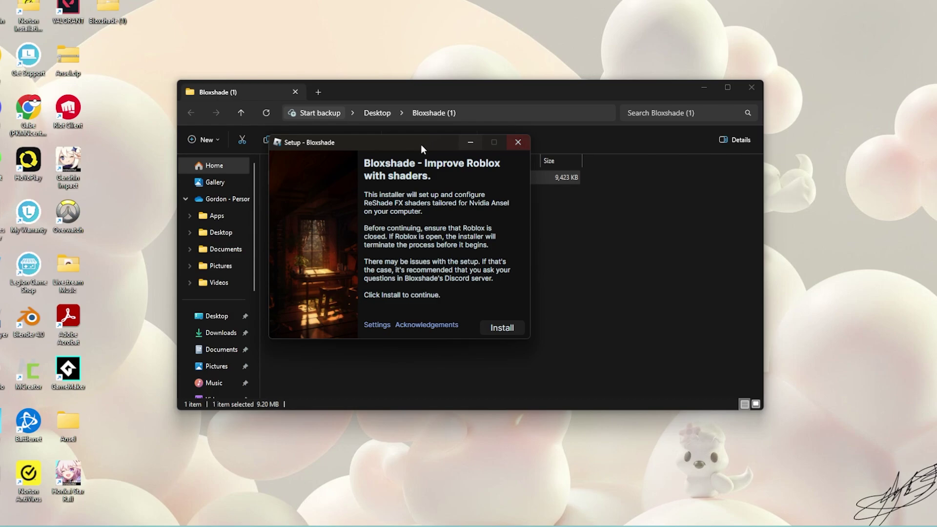
pyautogui.click(517, 146)
pyautogui.click(518, 143)
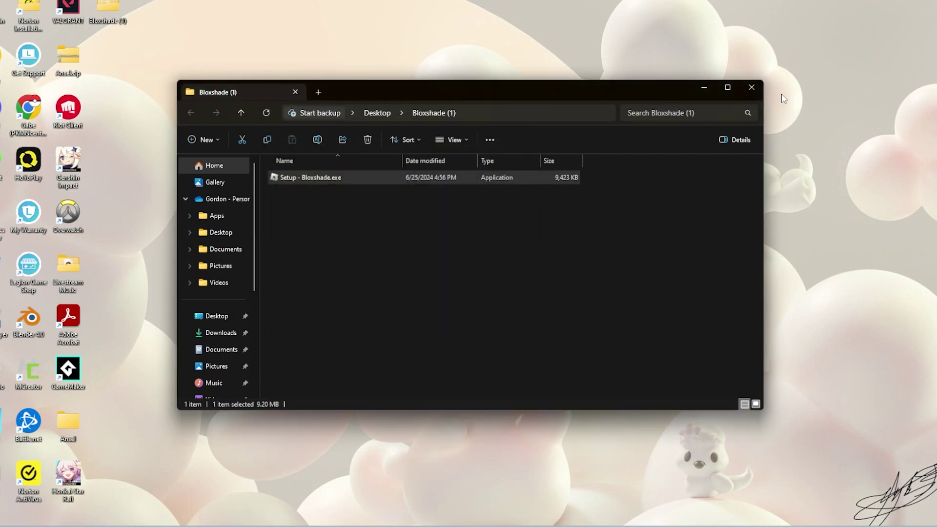
pyautogui.click(752, 89)
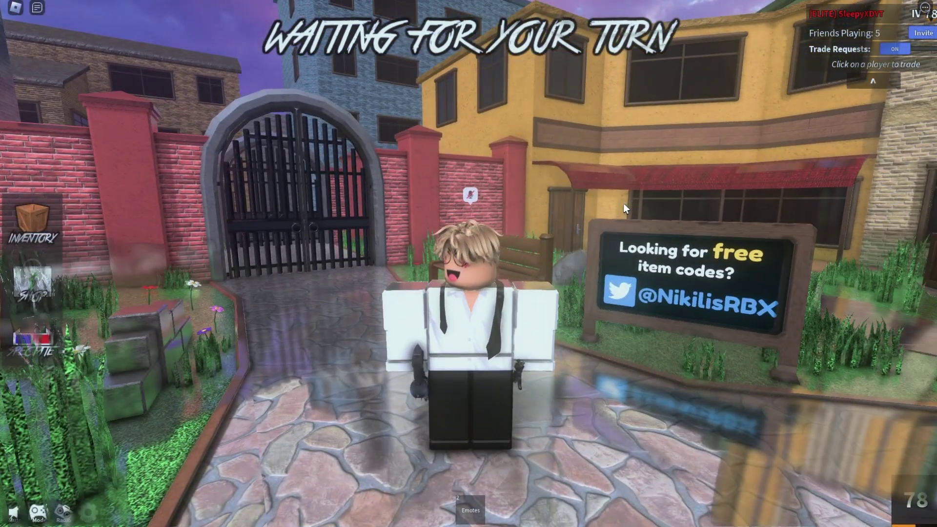
# Step: Open the GeForce Experience game filters in Roblox, select style 2, and browse the Bloxshade filters available to add
pyautogui.hotkey('alt', 'z')
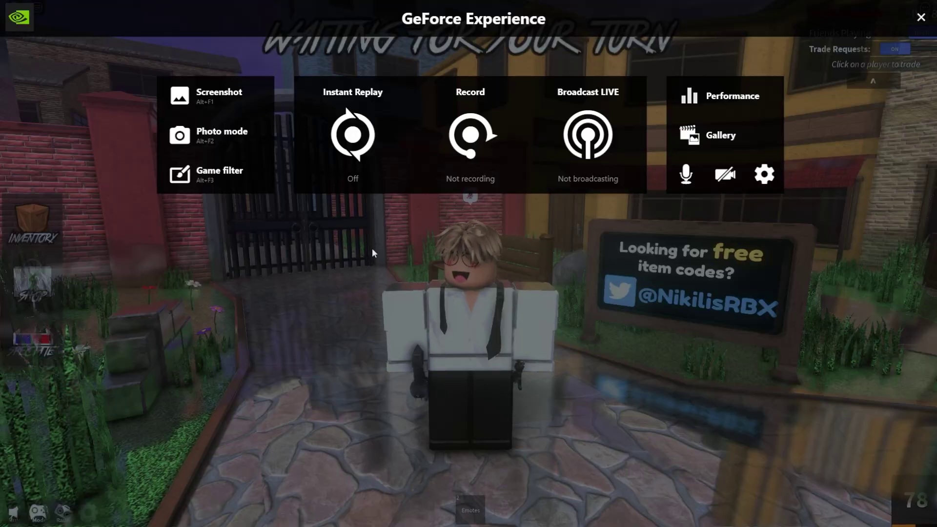
pyautogui.click(218, 177)
pyautogui.click(55, 58)
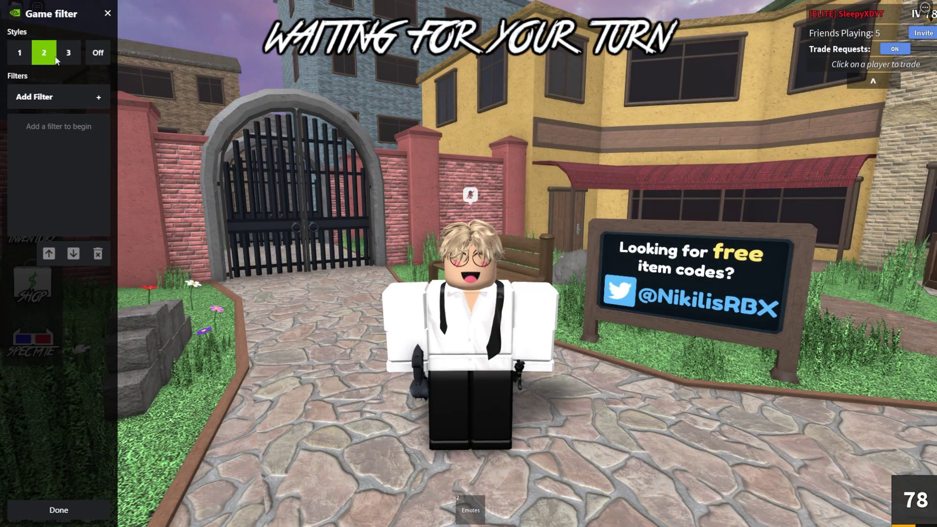
pyautogui.click(63, 56)
pyautogui.click(47, 56)
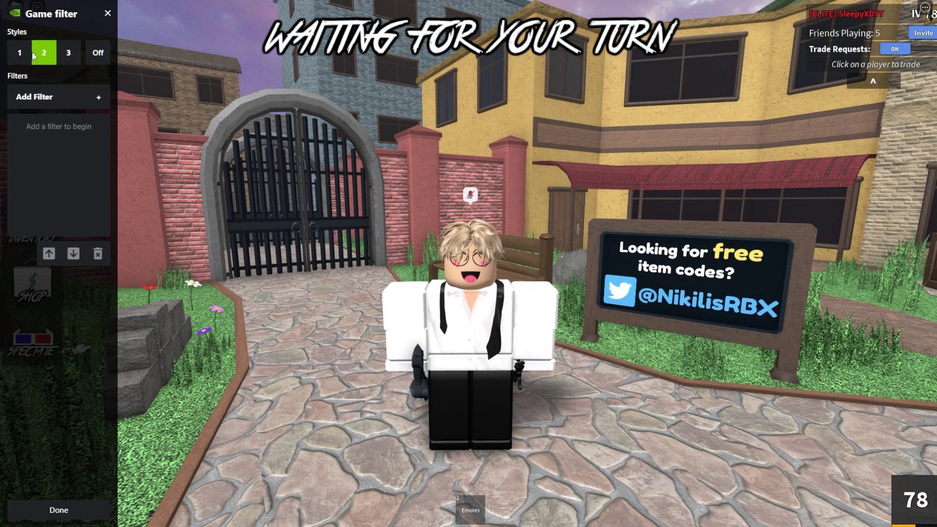
pyautogui.click(29, 55)
pyautogui.click(44, 55)
pyautogui.click(69, 96)
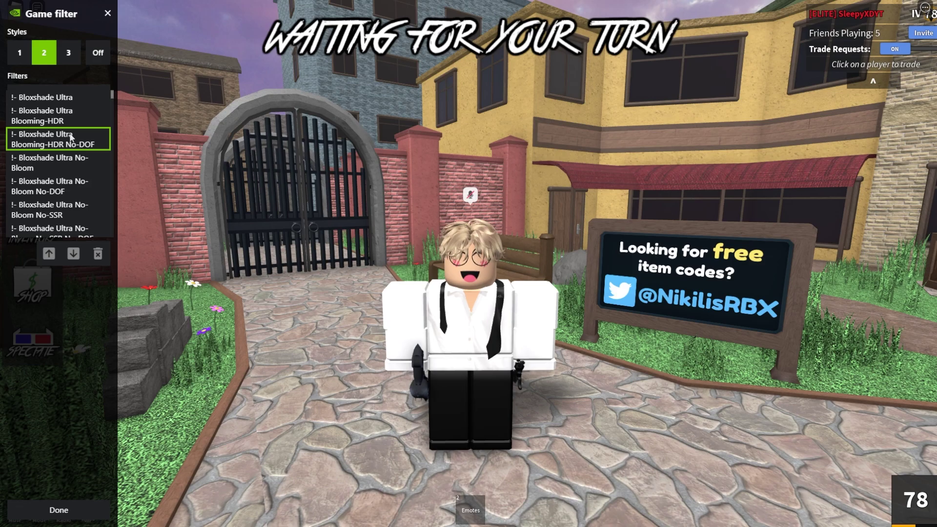
pyautogui.scroll(4, 73, 91)
pyautogui.click(50, 55)
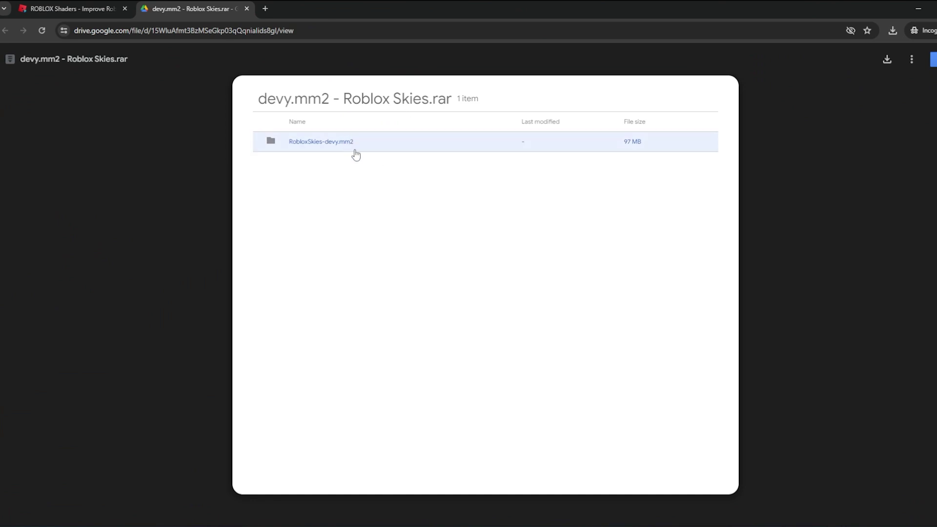
# Step: Download devy.mm2 - Roblox Skies.rar from Google Drive in the browser and save it to the Desktop
pyautogui.click(886, 59)
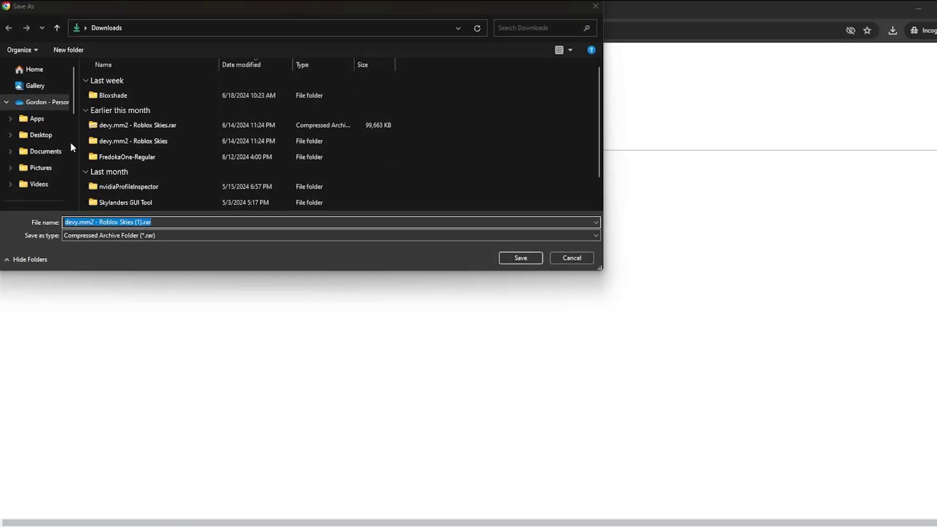
pyautogui.click(47, 141)
pyautogui.click(514, 256)
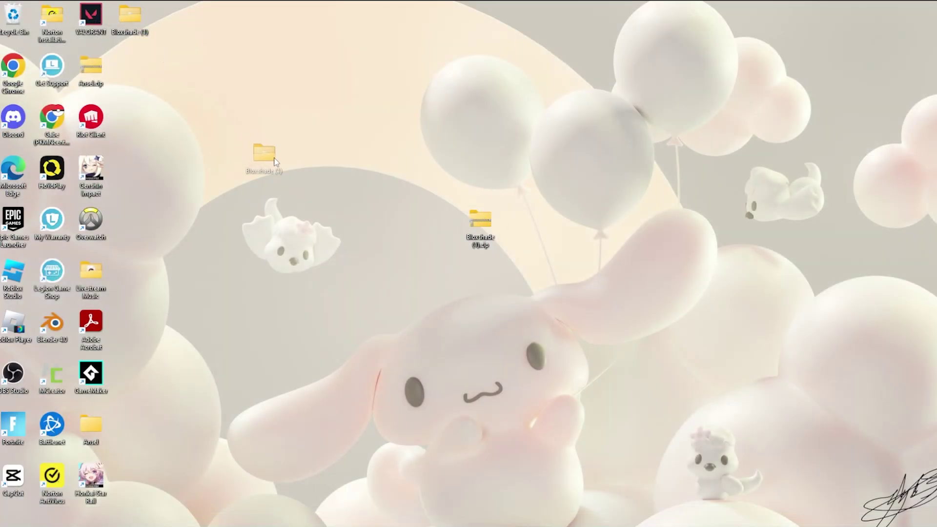
# Step: Extract the devy.mm2 - Roblox Skies (1).rar archive into its own folder on the desktop
pyautogui.moveTo(140, 80); pyautogui.dragTo(396, 168)
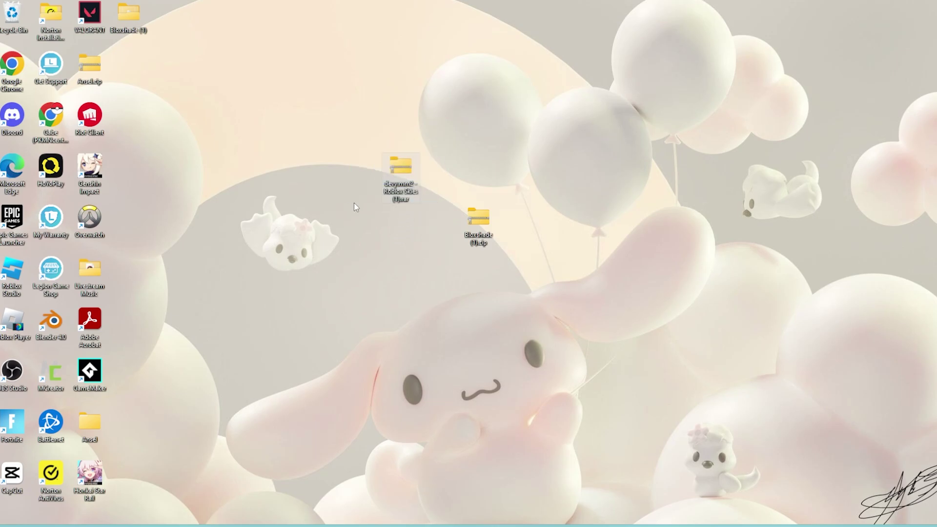
pyautogui.rightClick(397, 184)
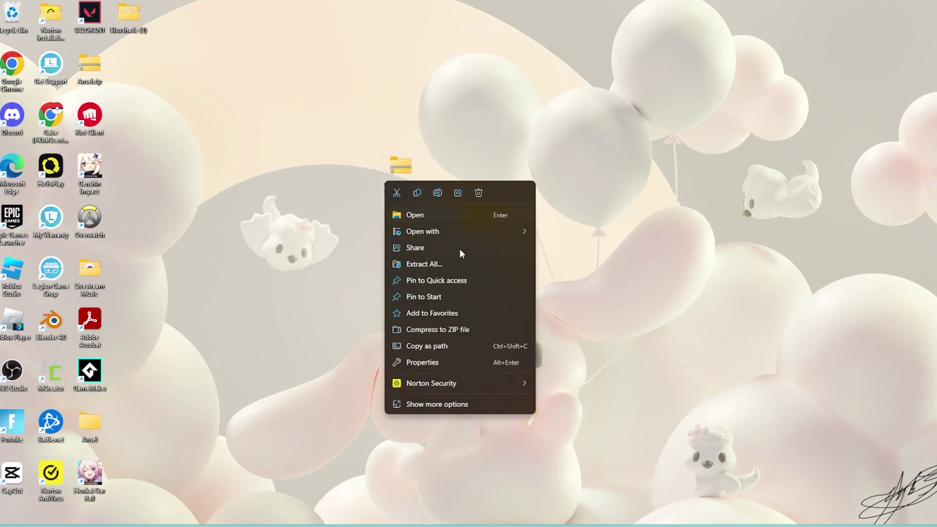
pyautogui.click(444, 261)
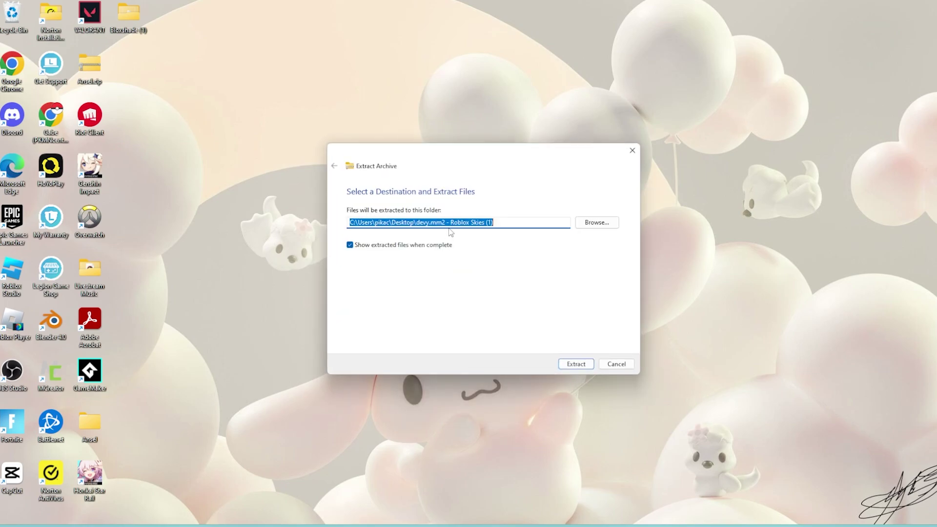
pyautogui.click(577, 364)
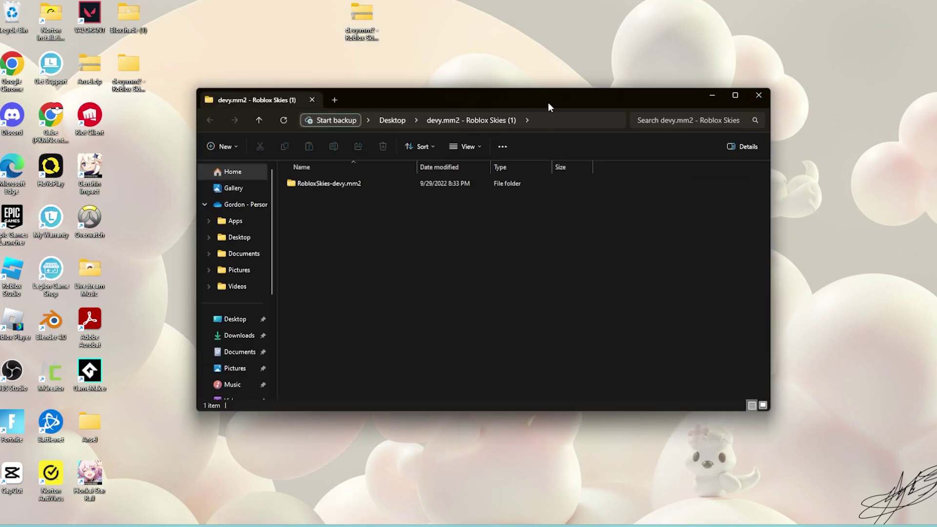
# Step: Move the RobloxSkies-devy.mm2 folder out of the extracted folder onto the desktop and close the emptied folder's window
pyautogui.click(332, 184)
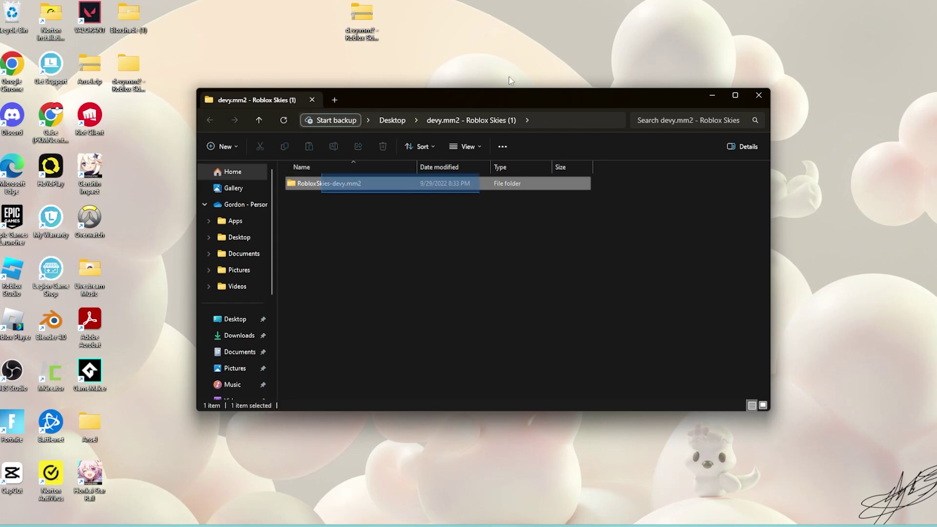
pyautogui.moveTo(440, 189); pyautogui.dragTo(553, 38)
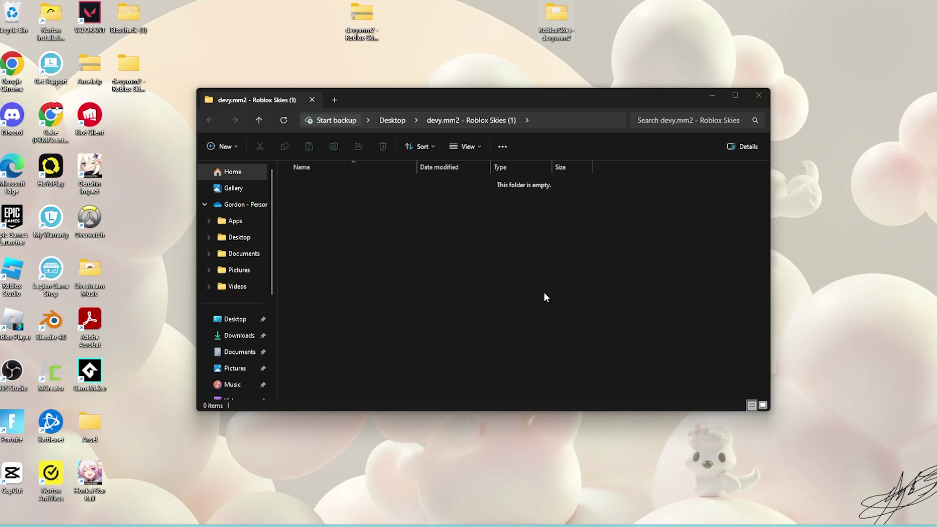
pyautogui.click(759, 96)
# Step: Open Skies.png in the RobloxSkies-devy.mm2 folder and examine the previews of the available skies
pyautogui.doubleClick(562, 17)
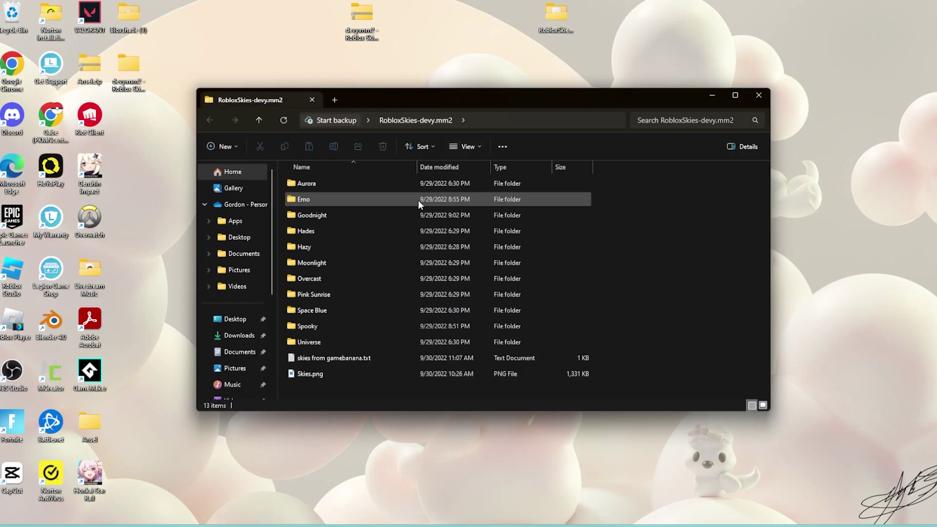
pyautogui.click(391, 374)
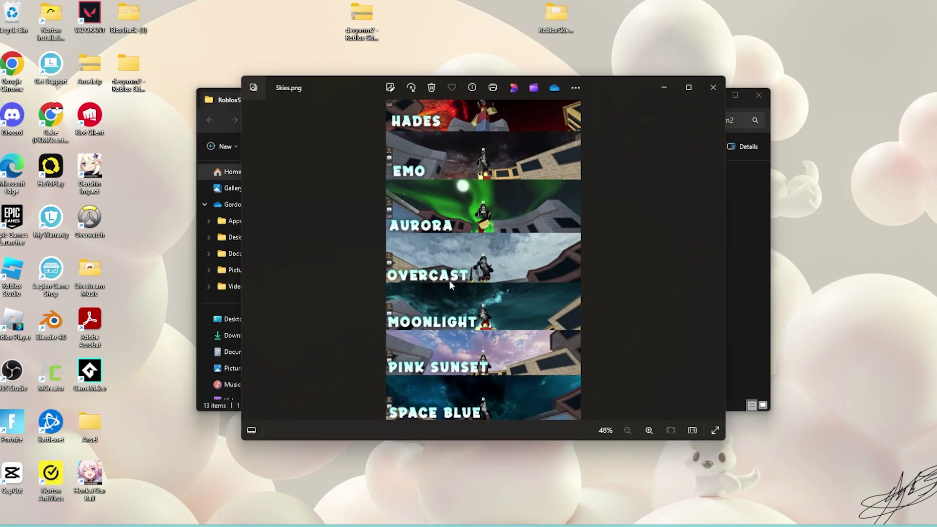
pyautogui.scroll(3, 450, 281)
pyautogui.scroll(-3, 458, 204)
pyautogui.scroll(3, 511, 343)
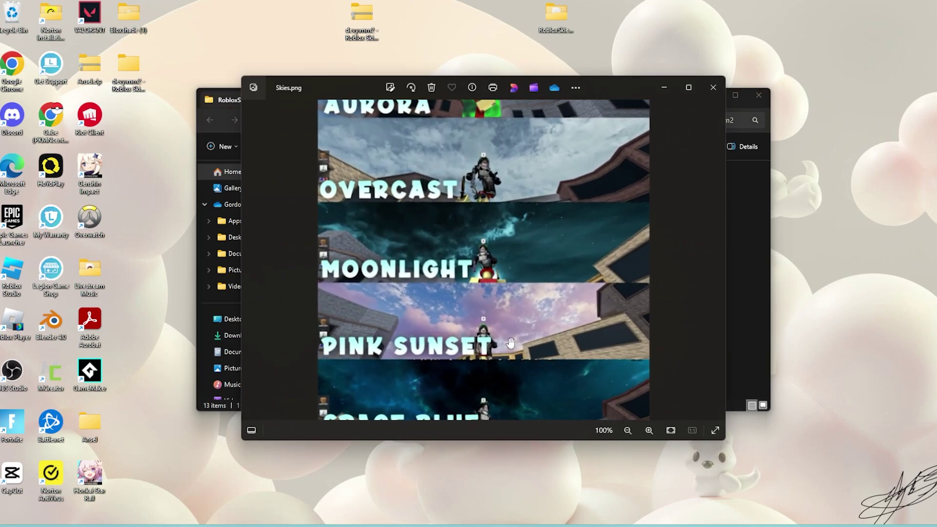
pyautogui.scroll(1, 511, 343)
pyautogui.scroll(-3, 506, 329)
pyautogui.scroll(2, 469, 139)
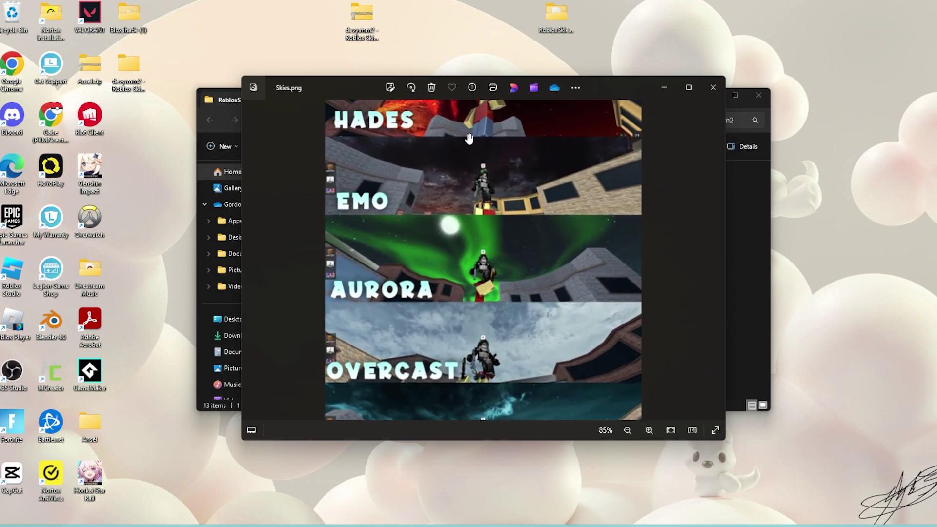
pyautogui.scroll(-2, 467, 144)
pyautogui.scroll(3, 516, 351)
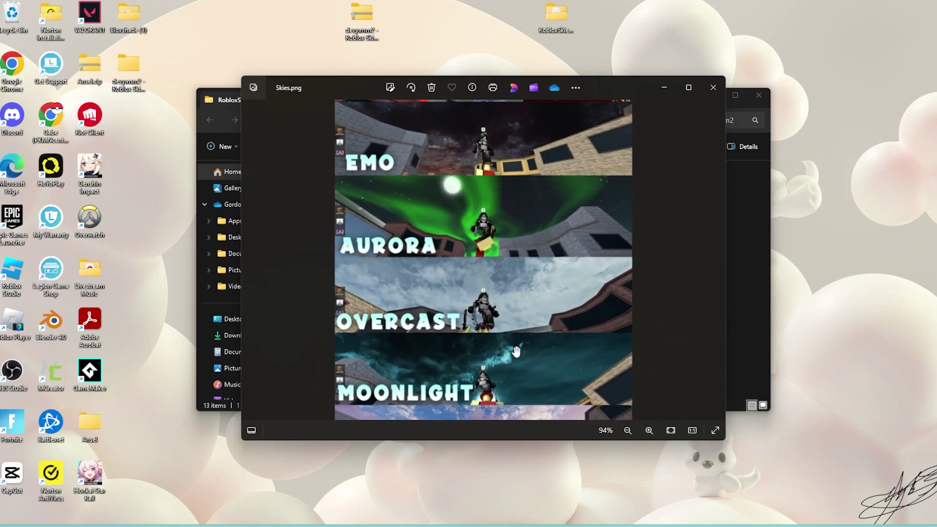
pyautogui.scroll(1, 541, 312)
pyautogui.scroll(-5, 540, 328)
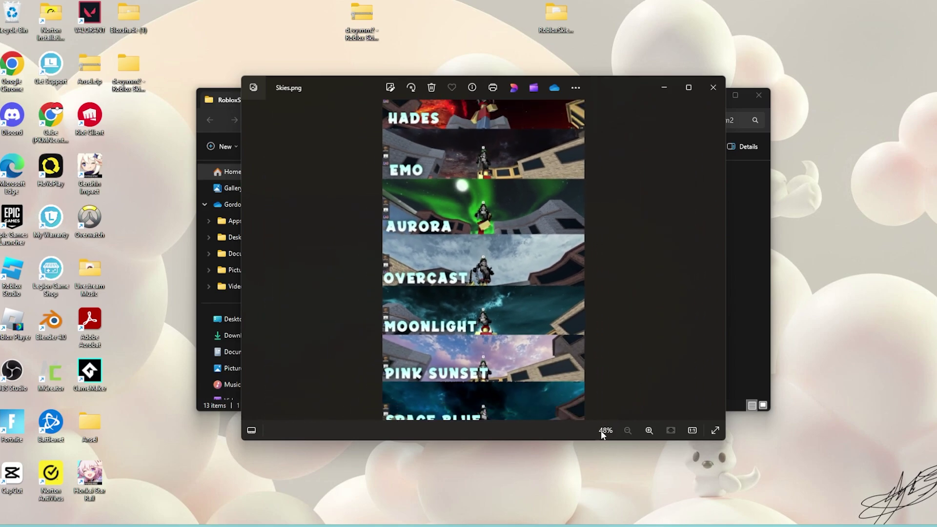
# Step: Close the running Roblox game and the Skies.png preview
pyautogui.rightClick(631, 525)
pyautogui.click(631, 506)
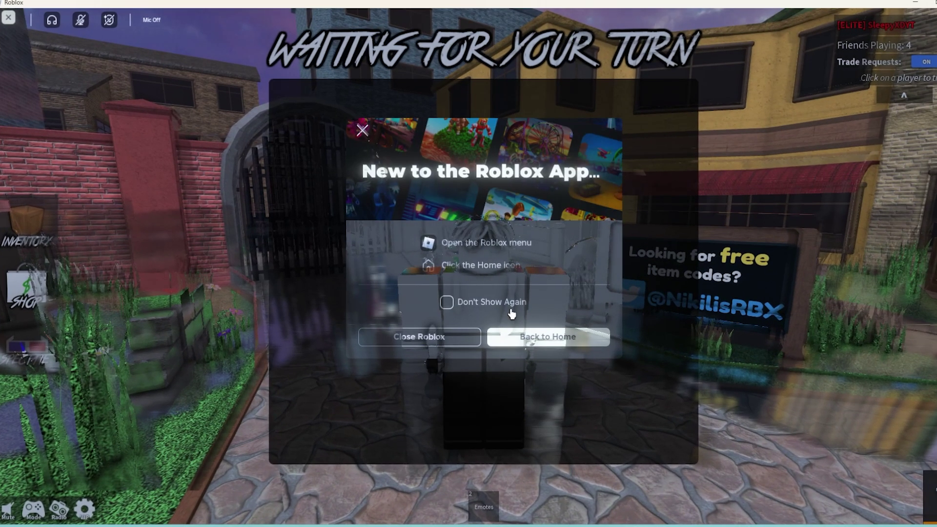
pyautogui.click(455, 334)
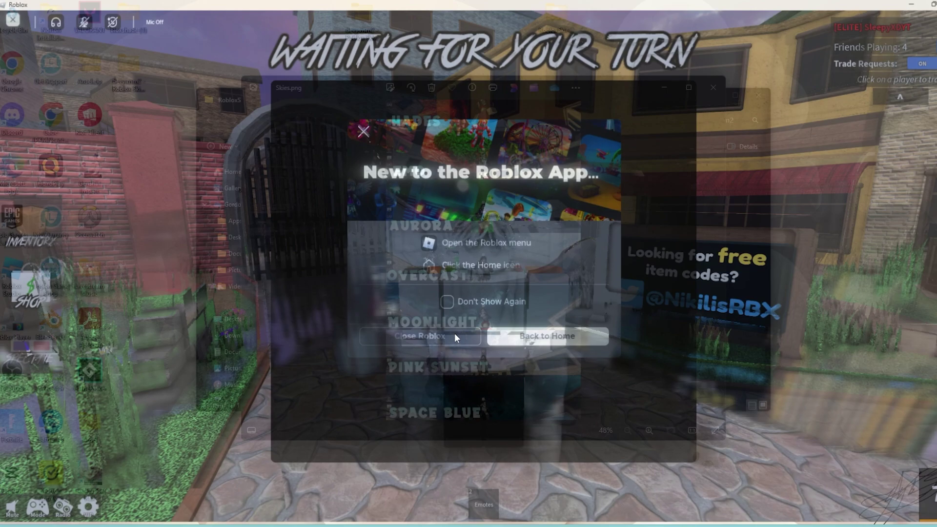
pyautogui.click(714, 89)
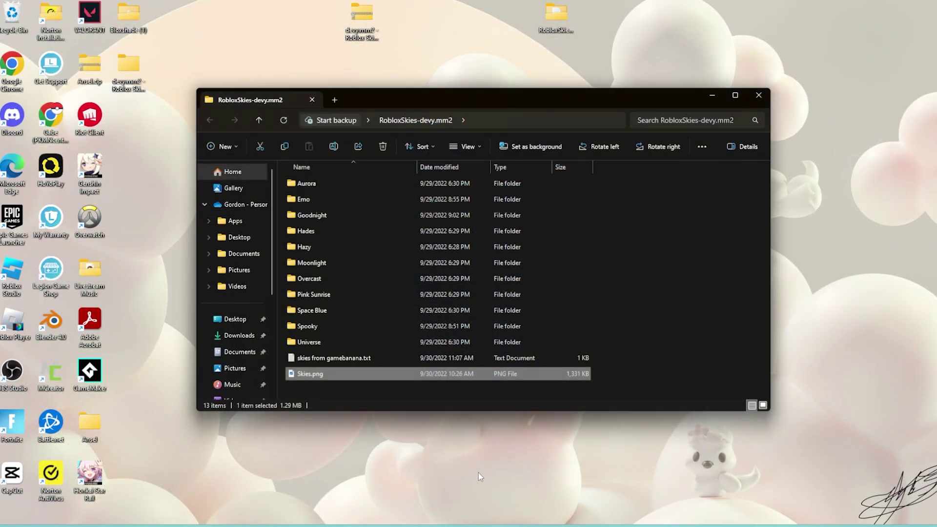
# Step: Search Windows for roblox and open the version folder that holds the Roblox Player's program file
pyautogui.press('super+s')
pyautogui.write('roblox')
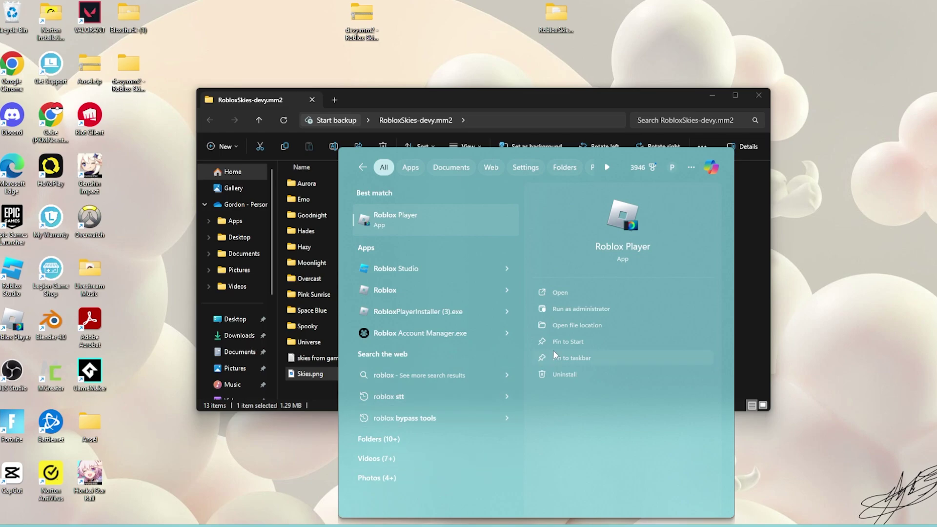
pyautogui.click(651, 327)
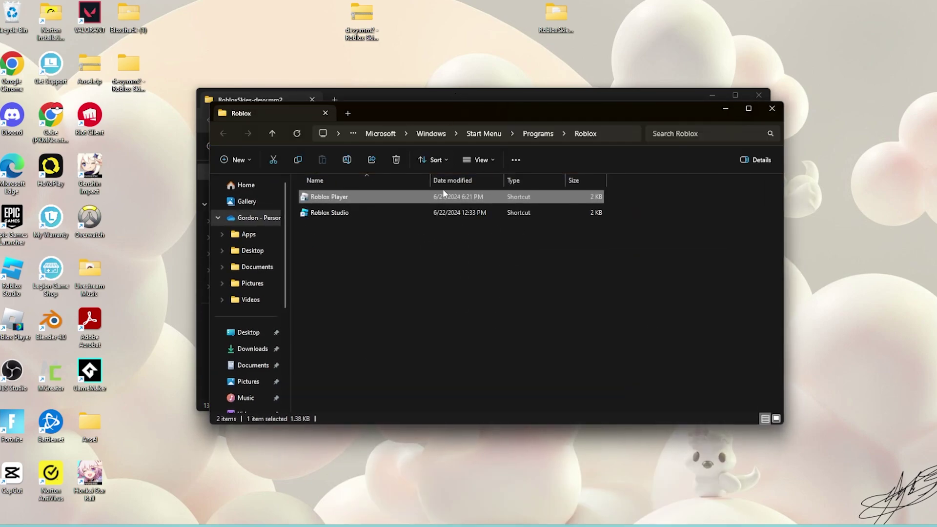
pyautogui.rightClick(453, 193)
pyautogui.click(527, 281)
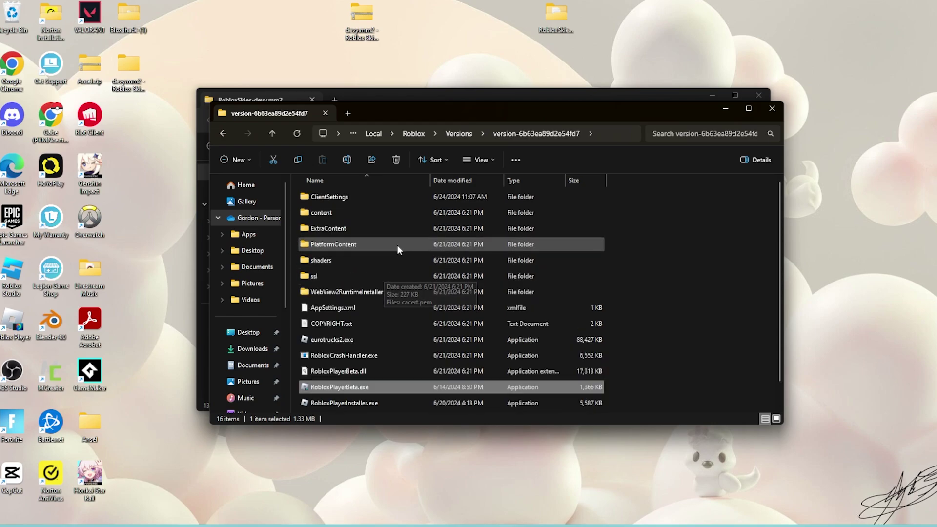
# Step: Open the PlatformContent > pc > textures > sky folder and place its window beside the RobloxSkies-devy.mm2 folder
pyautogui.doubleClick(396, 245)
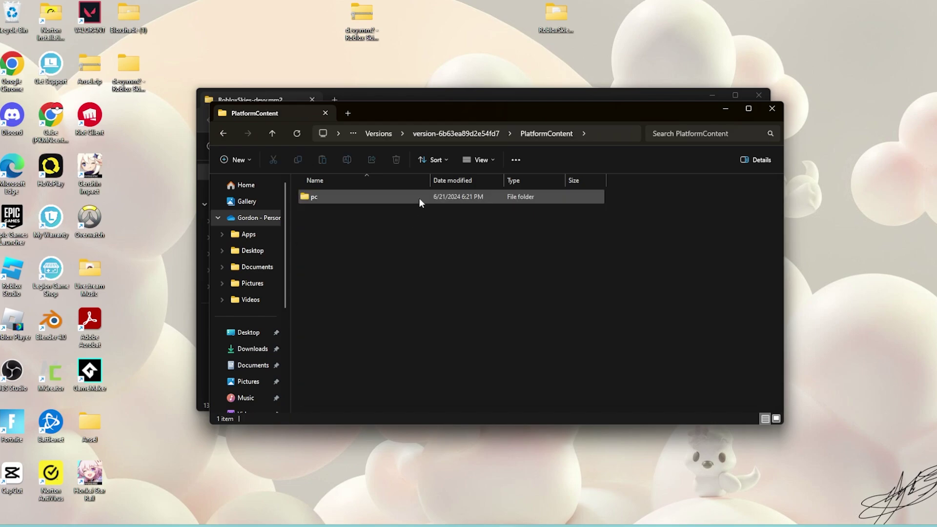
pyautogui.doubleClick(420, 198)
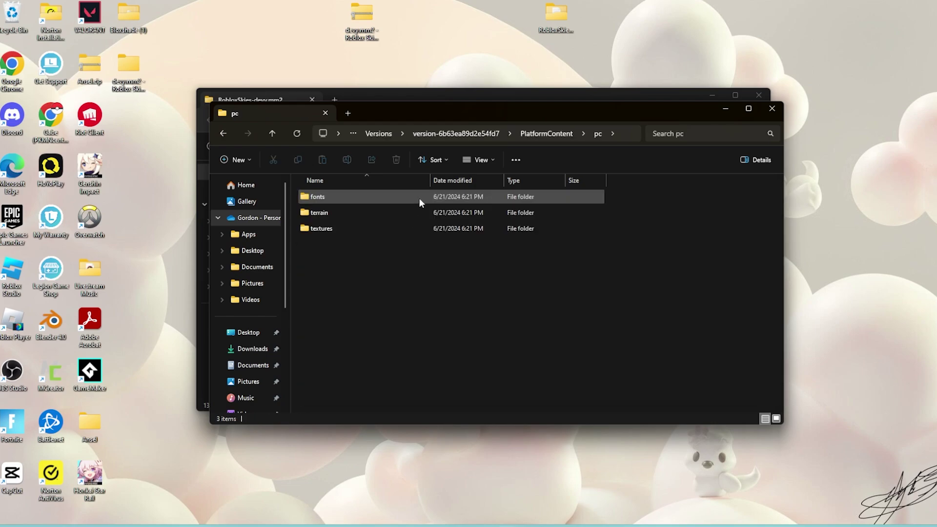
pyautogui.doubleClick(400, 228)
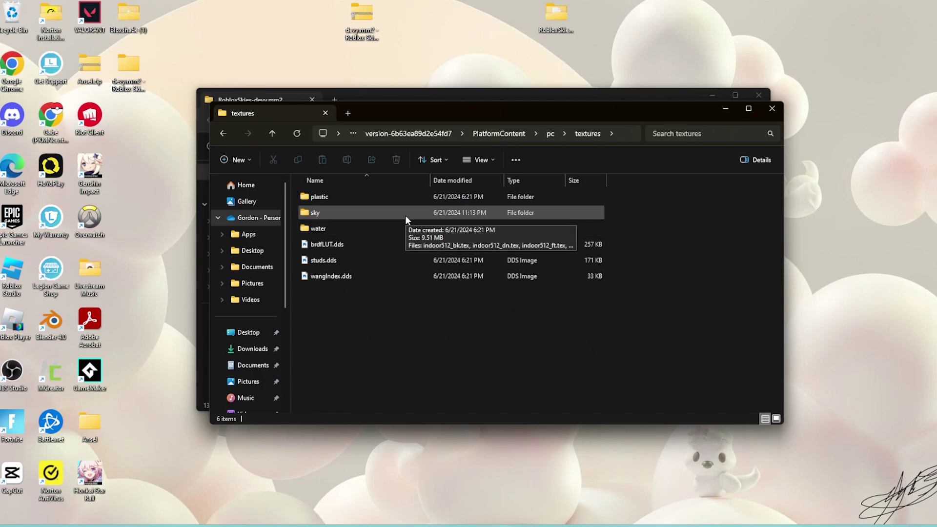
pyautogui.doubleClick(406, 215)
pyautogui.moveTo(414, 105); pyautogui.dragTo(696, 93)
pyautogui.moveTo(730, 376); pyautogui.dragTo(658, 356)
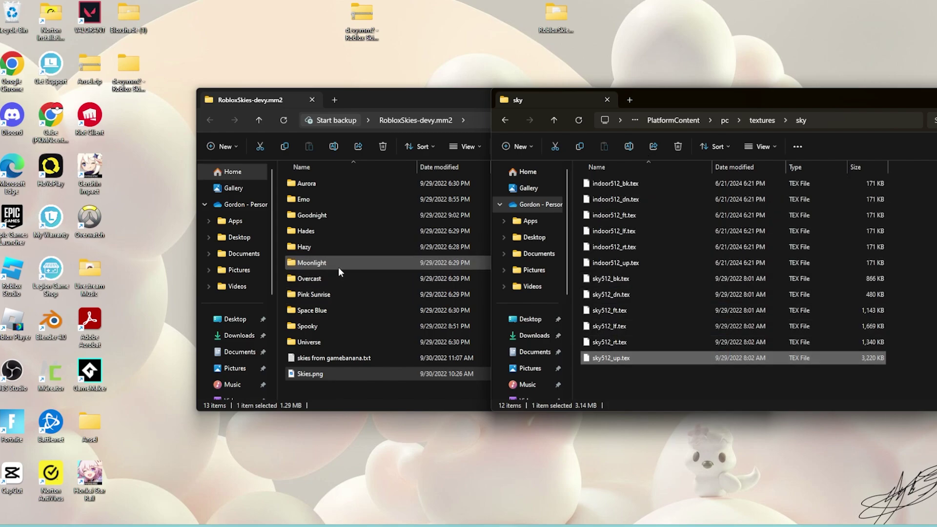
# Step: Move the six sky512 .tex files from the Overcast folder into Roblox's sky folder, replacing the existing files, and close both folder windows
pyautogui.doubleClick(350, 279)
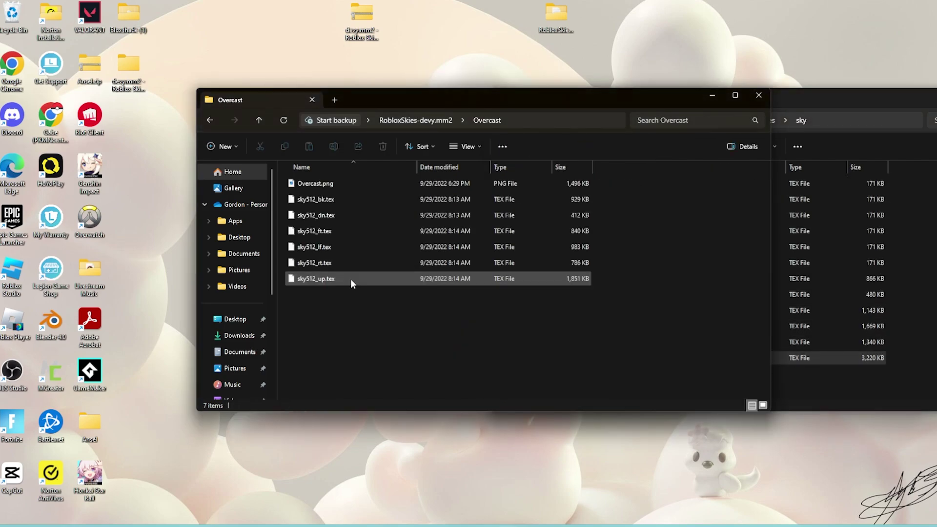
pyautogui.moveTo(617, 350); pyautogui.dragTo(366, 195)
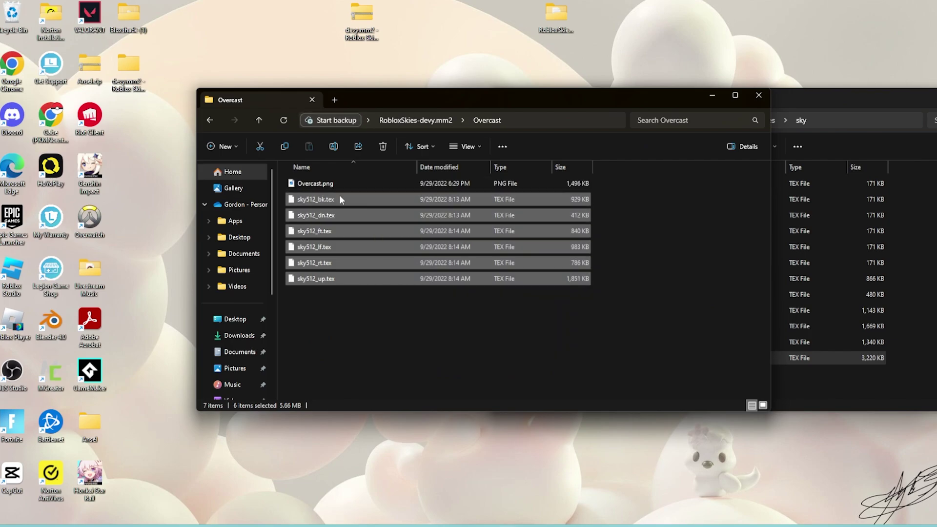
pyautogui.moveTo(348, 201); pyautogui.dragTo(843, 378)
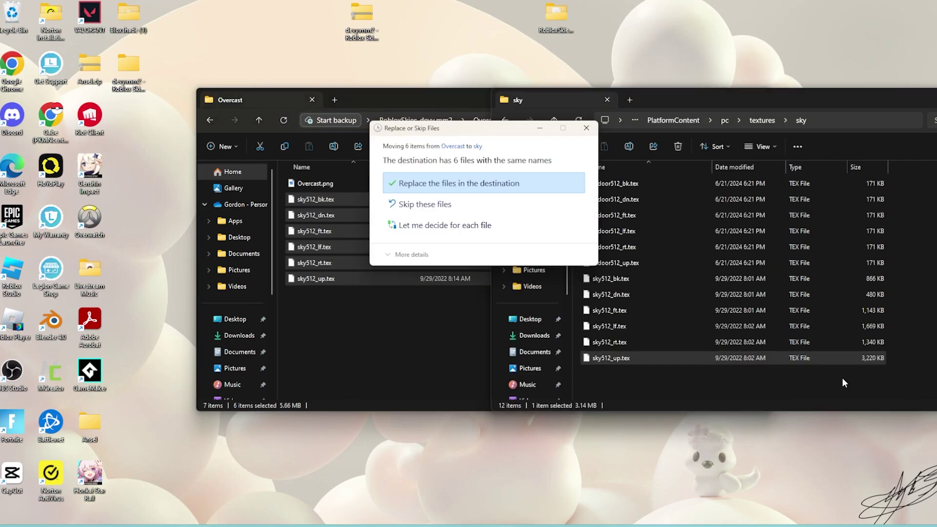
pyautogui.click(500, 184)
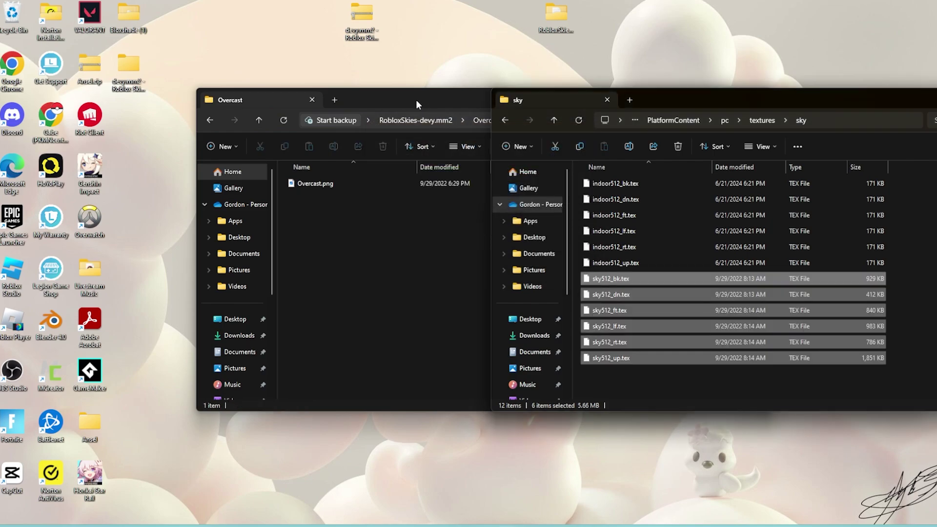
pyautogui.moveTo(416, 100); pyautogui.dragTo(284, 149)
pyautogui.click(625, 146)
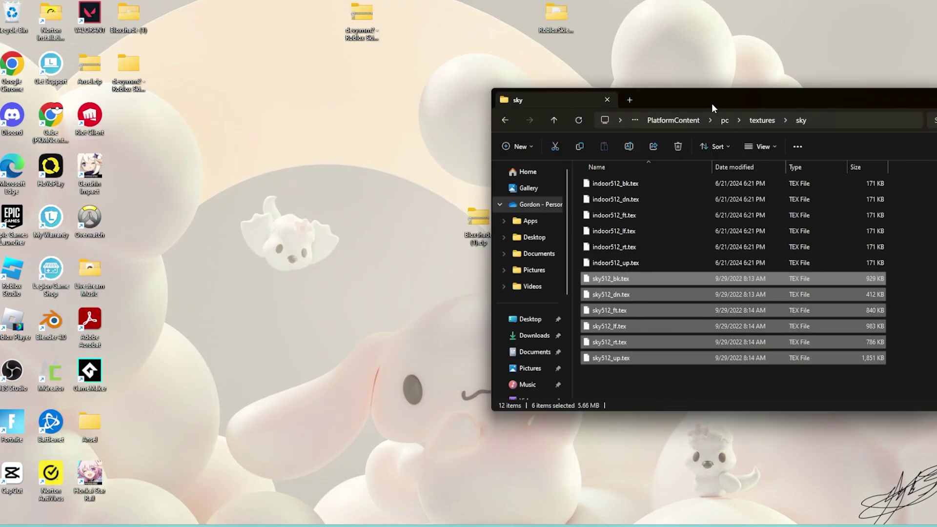
pyautogui.moveTo(712, 103); pyautogui.dragTo(336, 161)
pyautogui.click(681, 150)
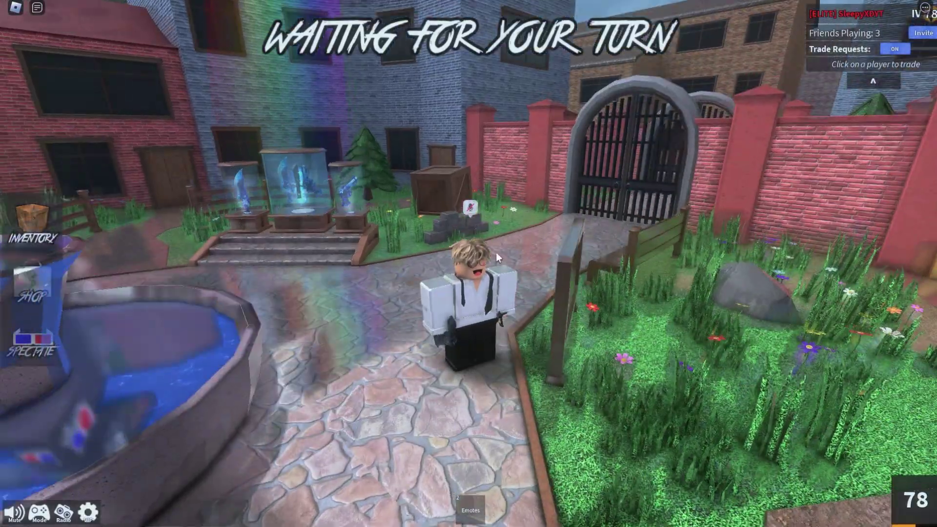
# Step: Review the Bloxshade Shine and Color filters of style 1 in the GeForce Experience game filters, including Color's settings, and close the overlay
pyautogui.hotkey('alt', 'z')
pyautogui.click(236, 178)
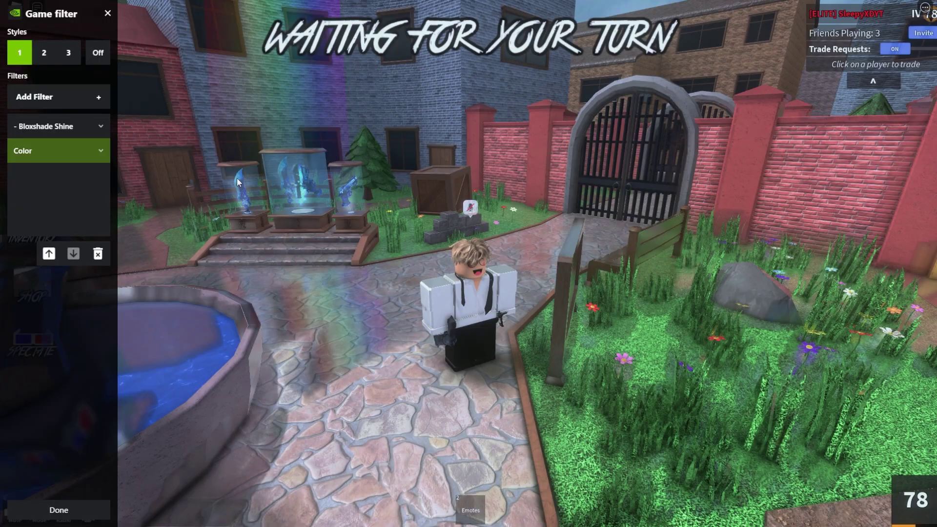
pyautogui.click(67, 127)
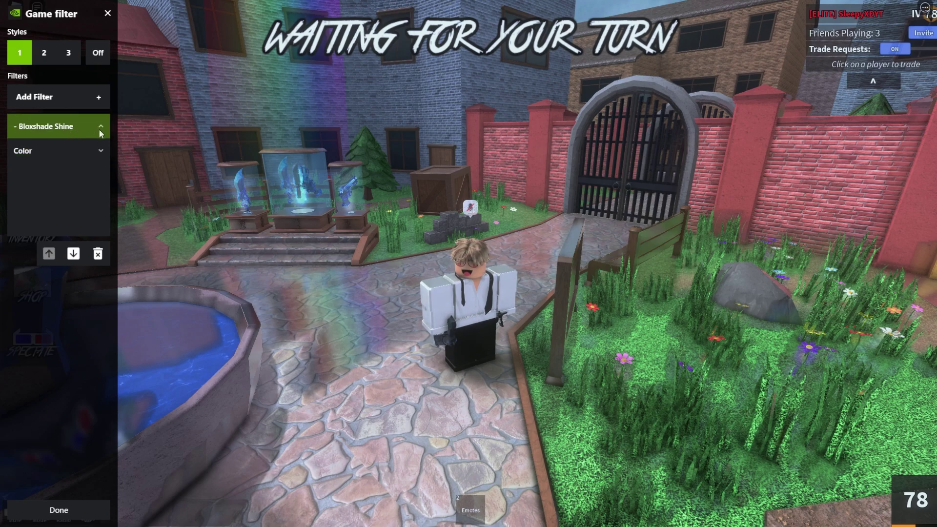
pyautogui.click(97, 151)
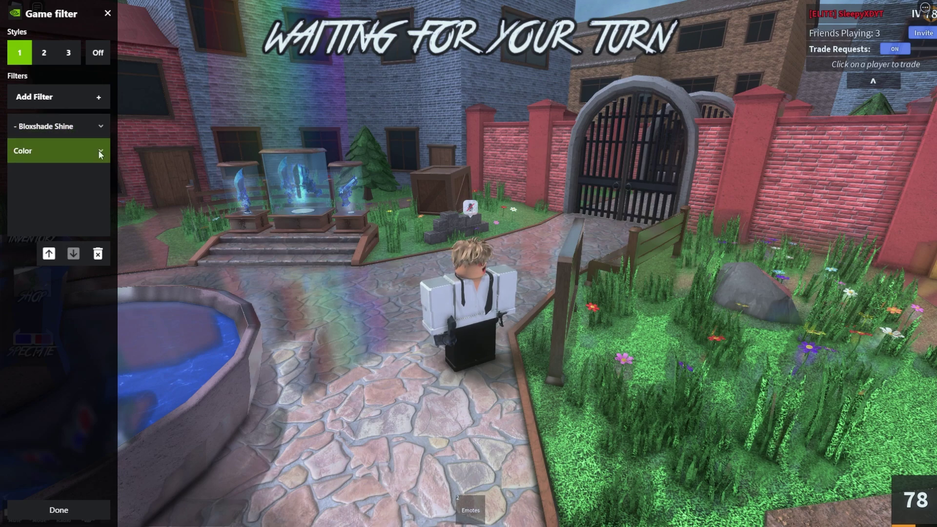
pyautogui.click(103, 151)
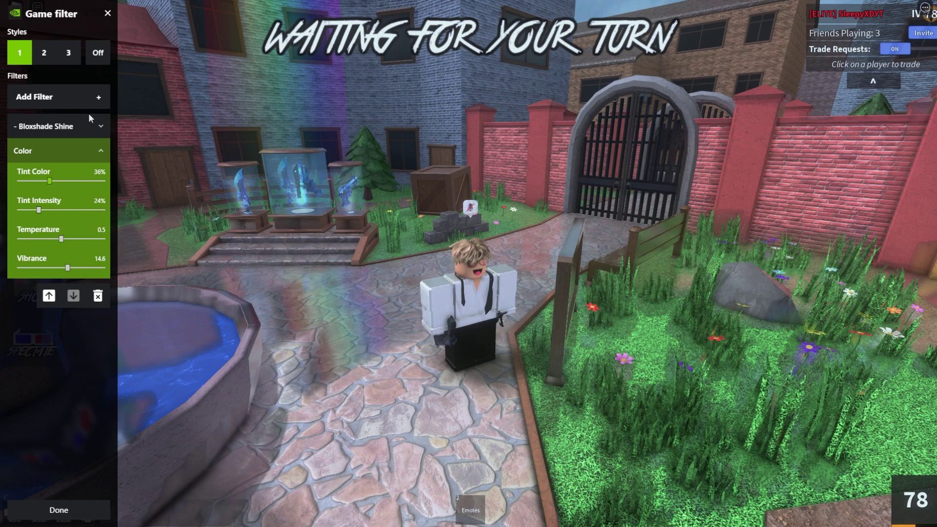
pyautogui.click(92, 154)
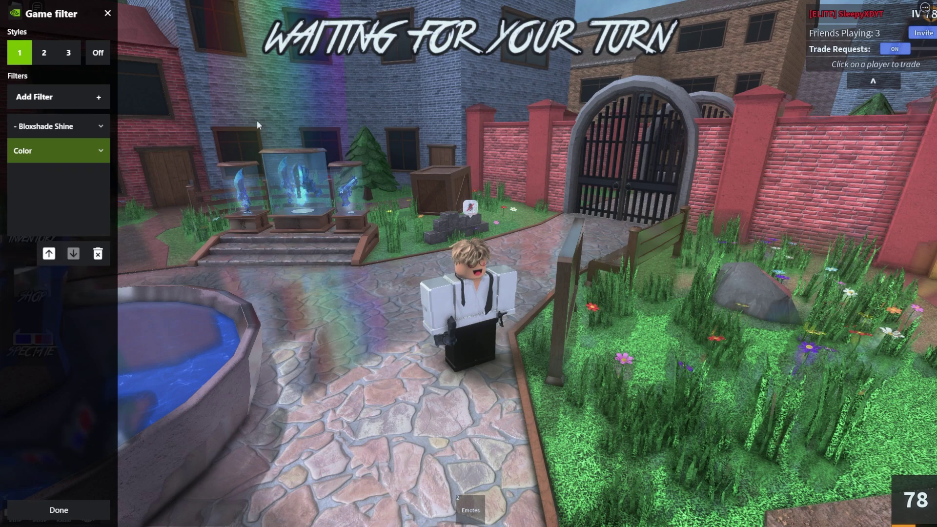
pyautogui.hotkey('alt', 'z')
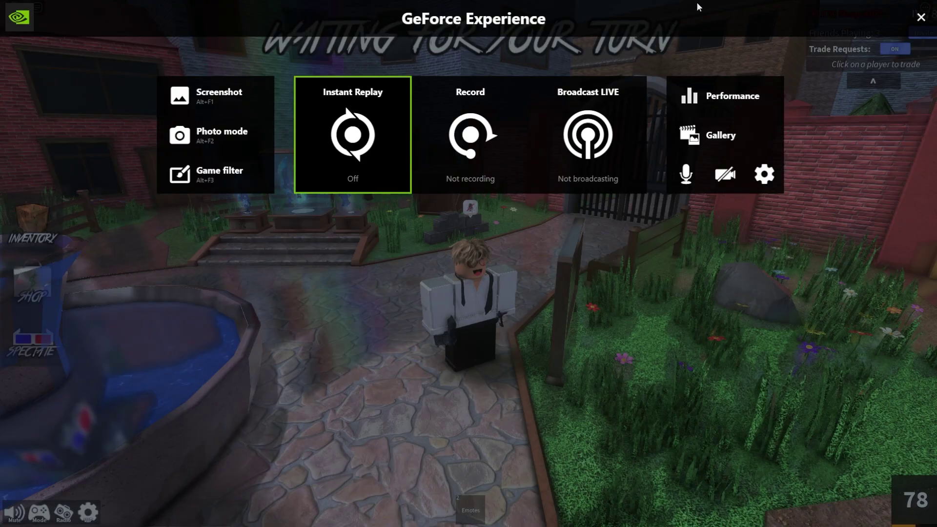
pyautogui.click(922, 17)
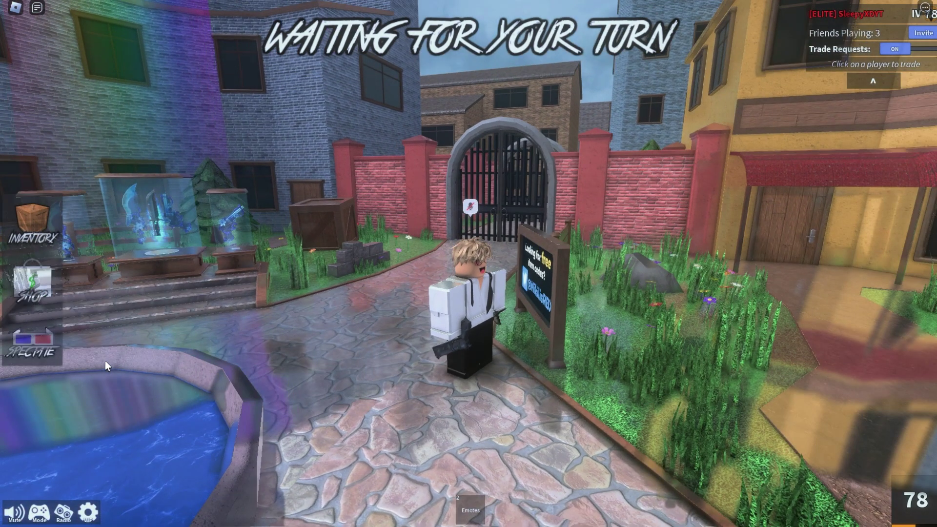
# Step: Examine the game lobby and the character from several angles with the current filters applied
pyautogui.rightClick(104, 361)
pyautogui.press('space')
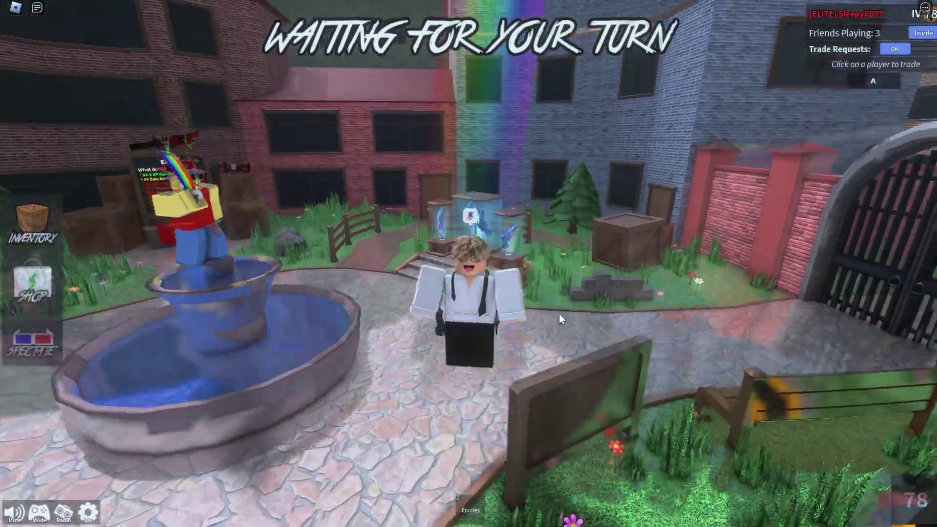
pyautogui.scroll(3, 561, 314)
pyautogui.rightClick(561, 315)
pyautogui.press('space')
pyautogui.scroll(-2, 560, 314)
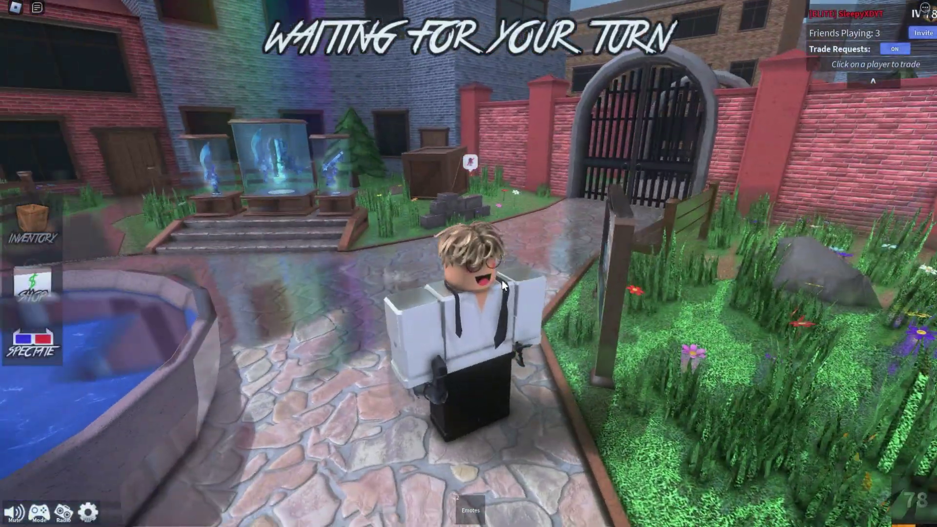
# Step: Add the Zeal_RimLight filter to style 1 in the GeForce Experience game filters
pyautogui.hotkey('alt', 'z')
pyautogui.click(199, 169)
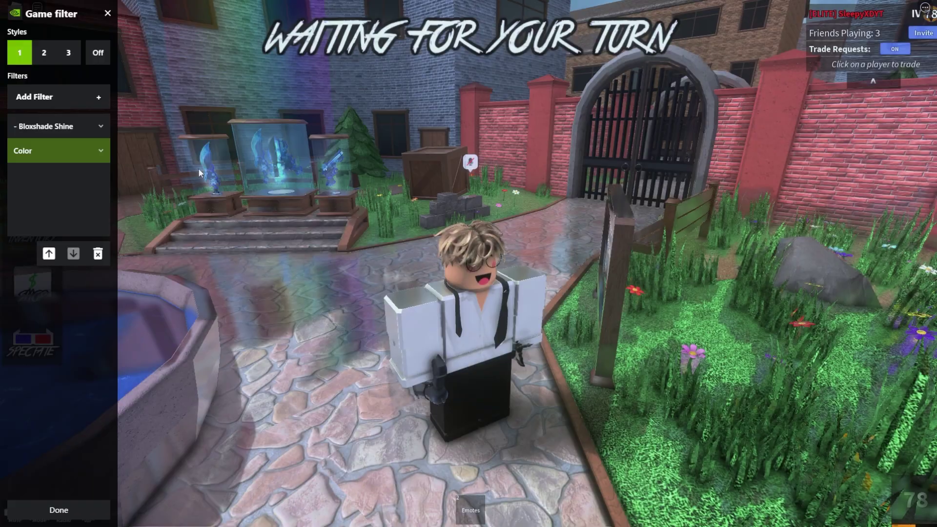
pyautogui.click(89, 104)
pyautogui.scroll(-15, 66, 139)
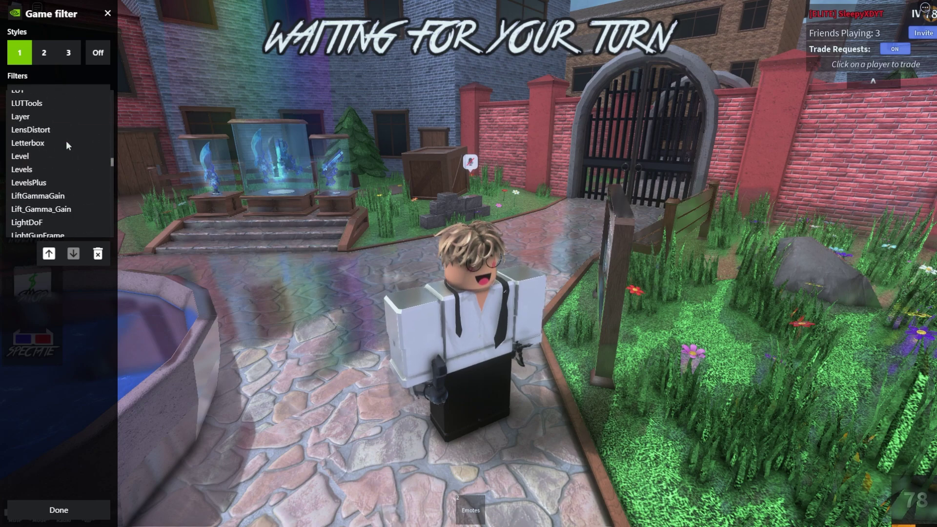
pyautogui.scroll(-20, 66, 142)
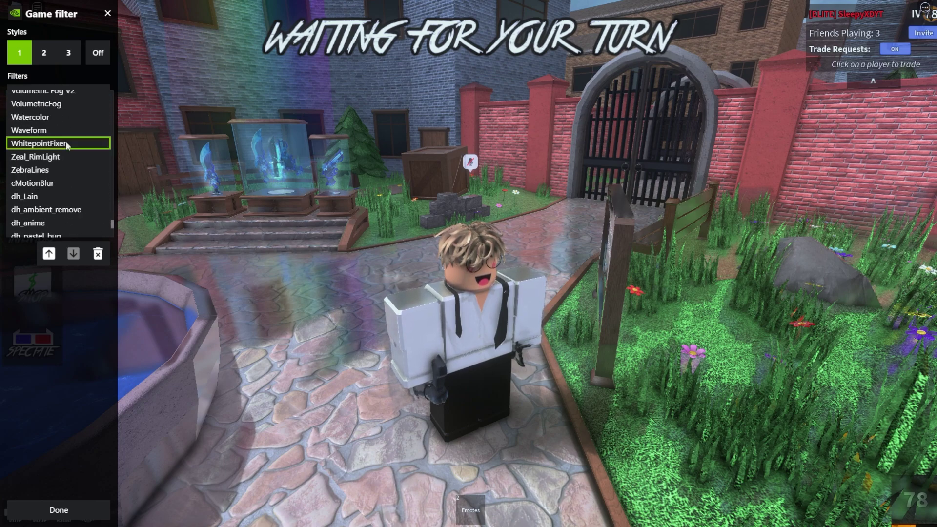
pyautogui.scroll(-5, 66, 142)
pyautogui.scroll(8, 67, 142)
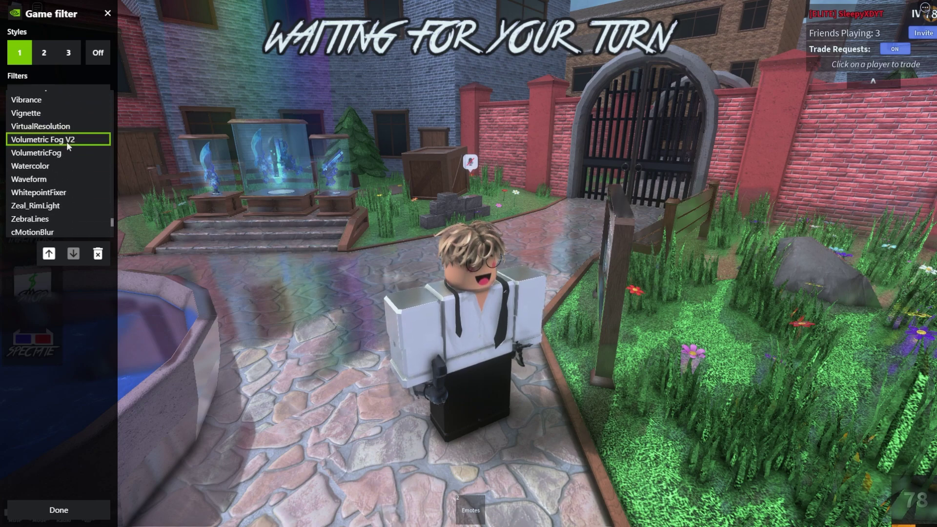
pyautogui.click(61, 206)
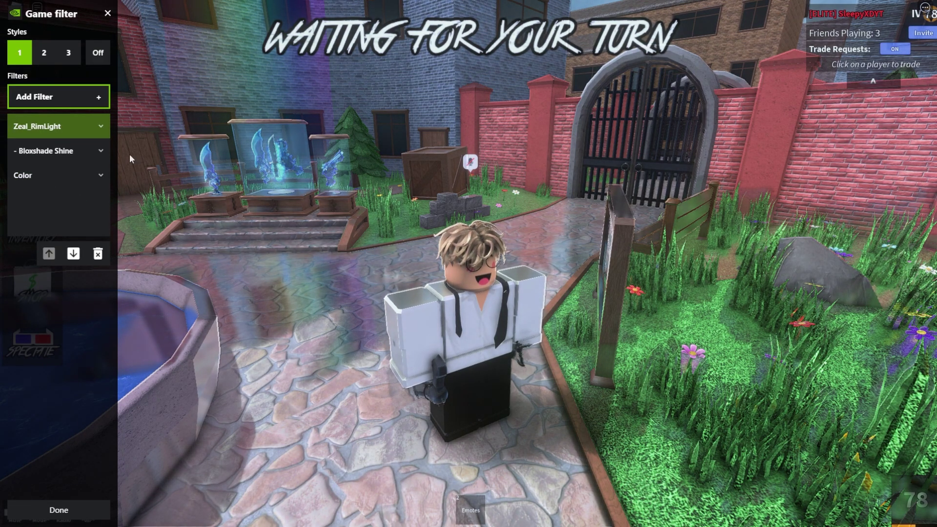
# Step: Set Zeal_RimLight's Effect Strength to 1.4 and close the overlay
pyautogui.click(95, 129)
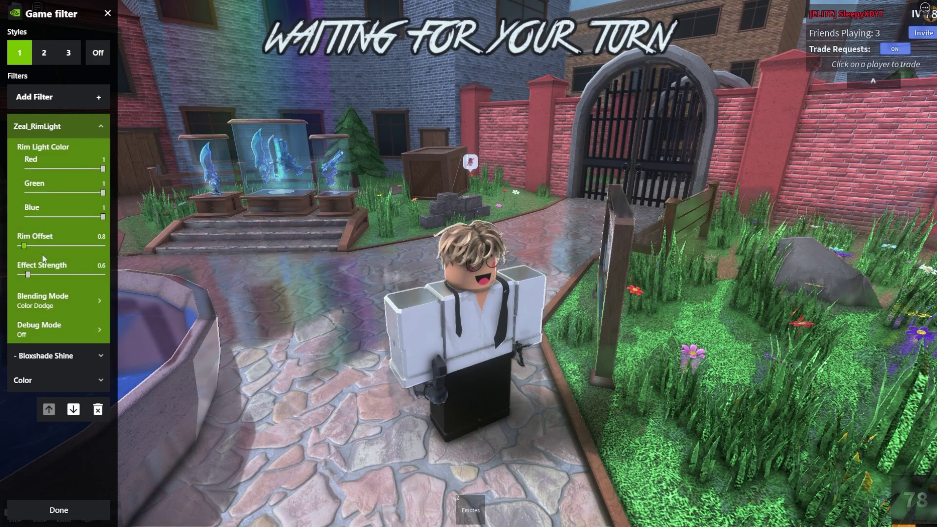
pyautogui.moveTo(32, 275); pyautogui.dragTo(42, 275)
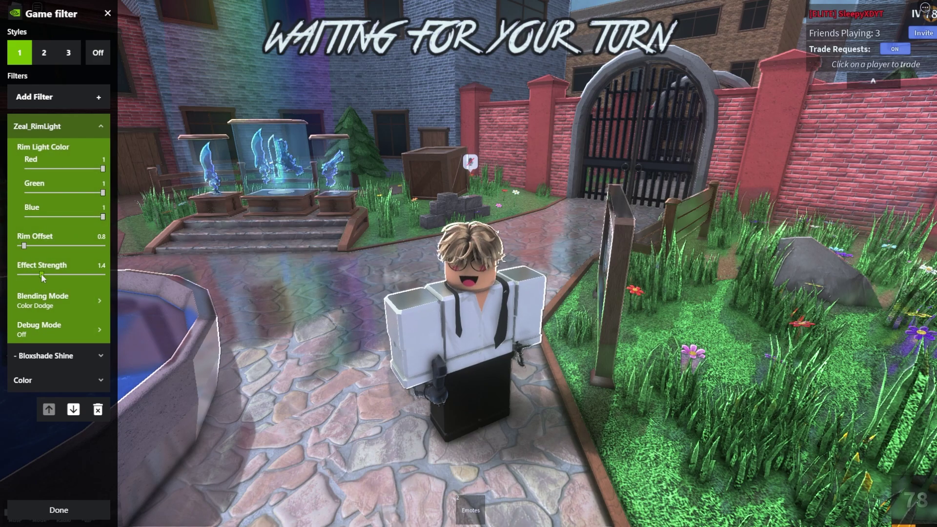
pyautogui.click(107, 13)
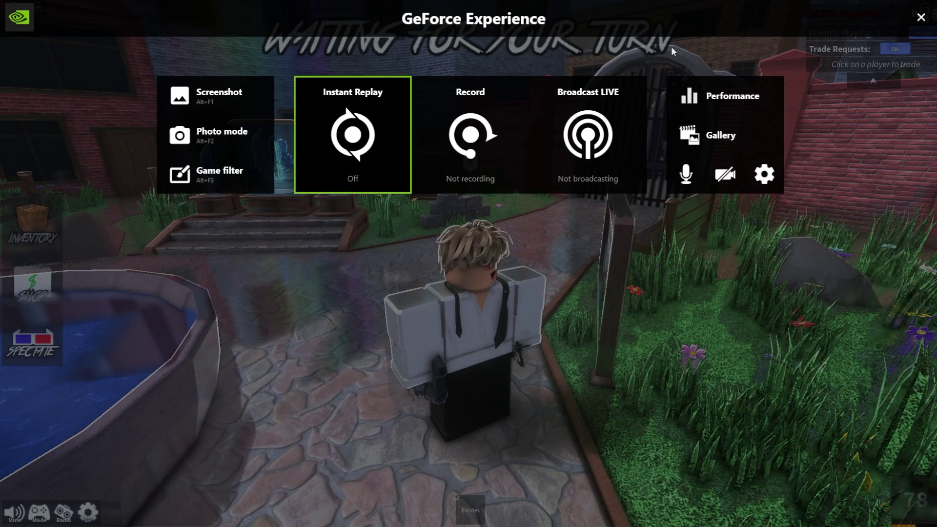
pyautogui.click(920, 18)
# Step: Walk the character around the lobby and examine the rim light outlines, reflections and sky from far and near
pyautogui.press('w')
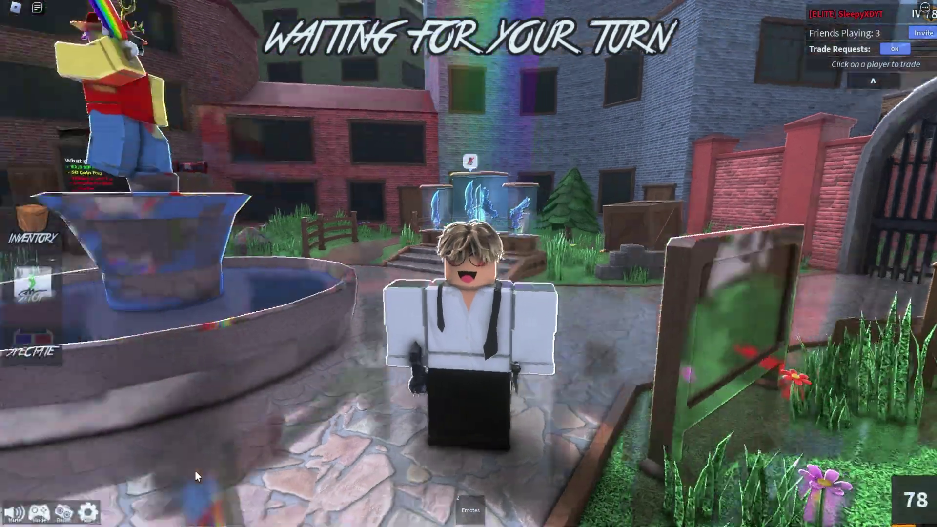
pyautogui.press('s')
pyautogui.press('d')
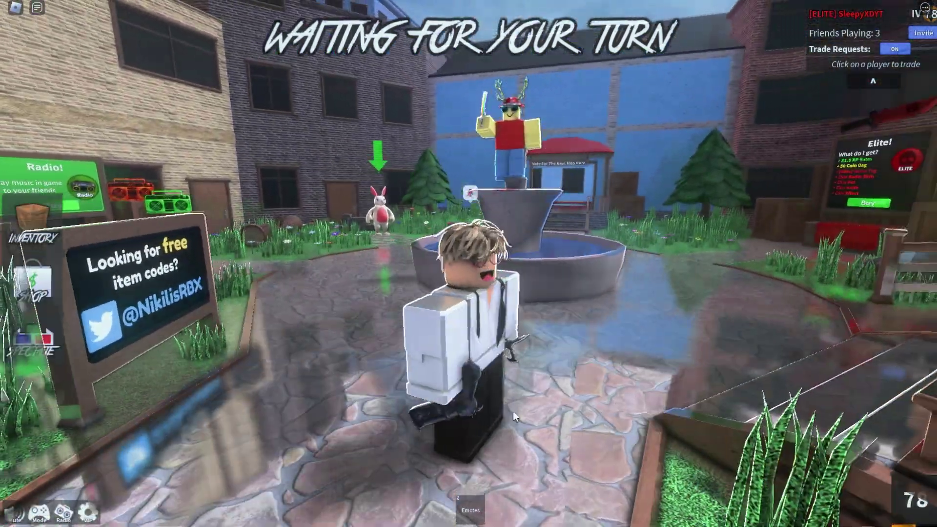
pyautogui.press('s')
pyautogui.moveTo(678, 315); pyautogui.dragTo(669, 285)
pyautogui.scroll(3, 670, 286)
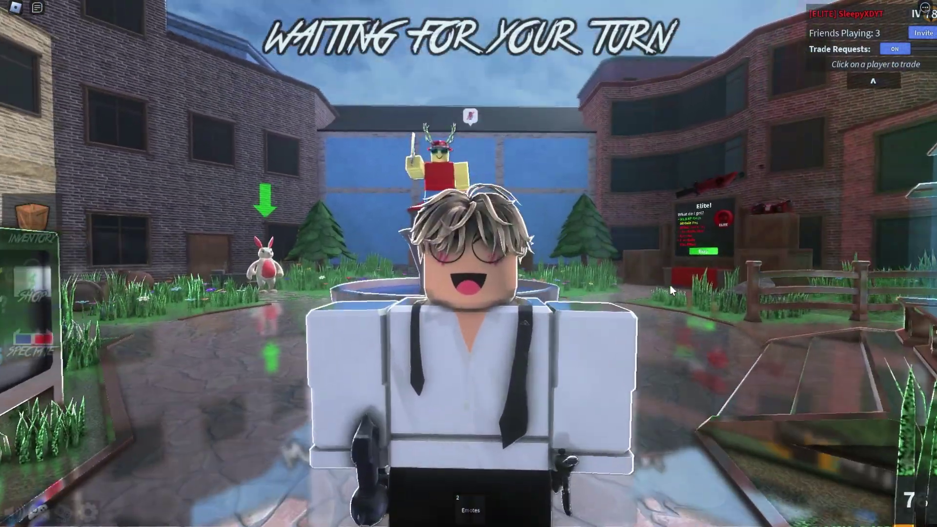
pyautogui.scroll(-2, 670, 285)
pyautogui.scroll(-3, 669, 285)
pyautogui.press('space')
pyautogui.press('w')
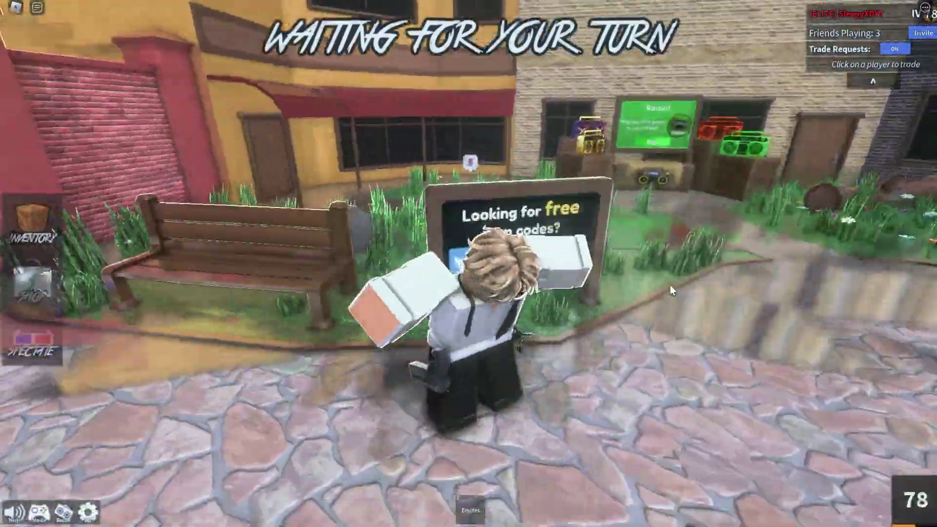
pyautogui.press('a')
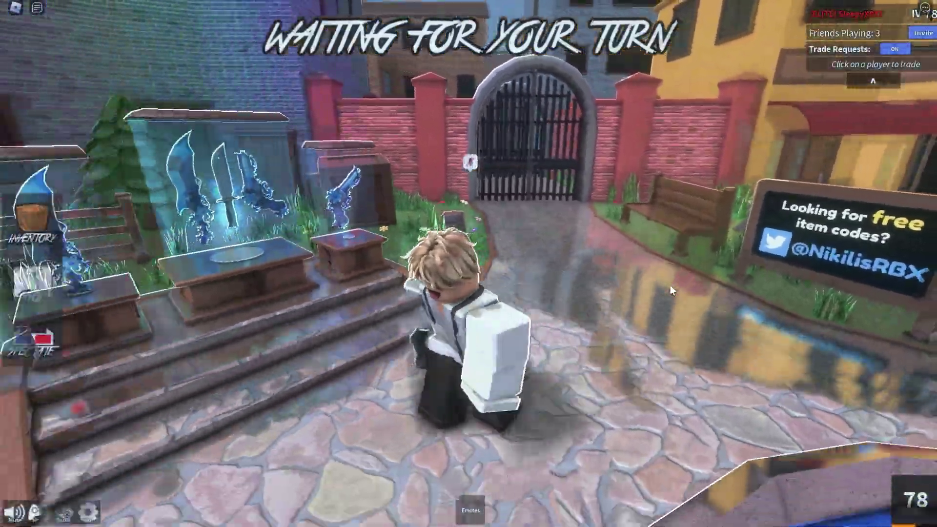
pyautogui.press('s')
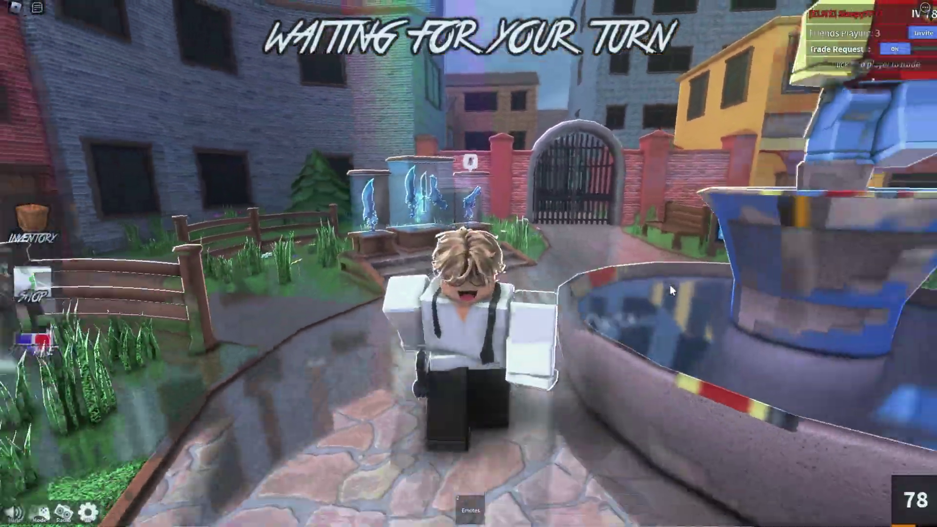
pyautogui.press('s')
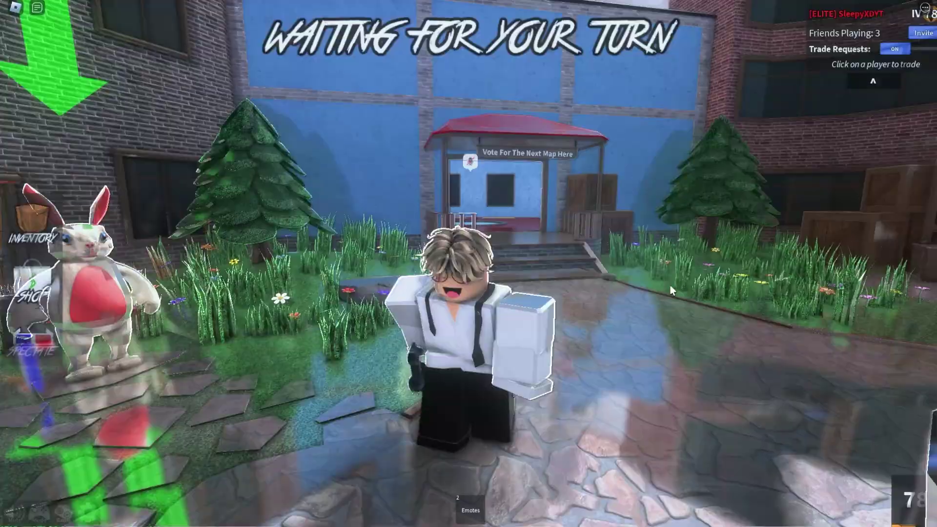
pyautogui.press('s')
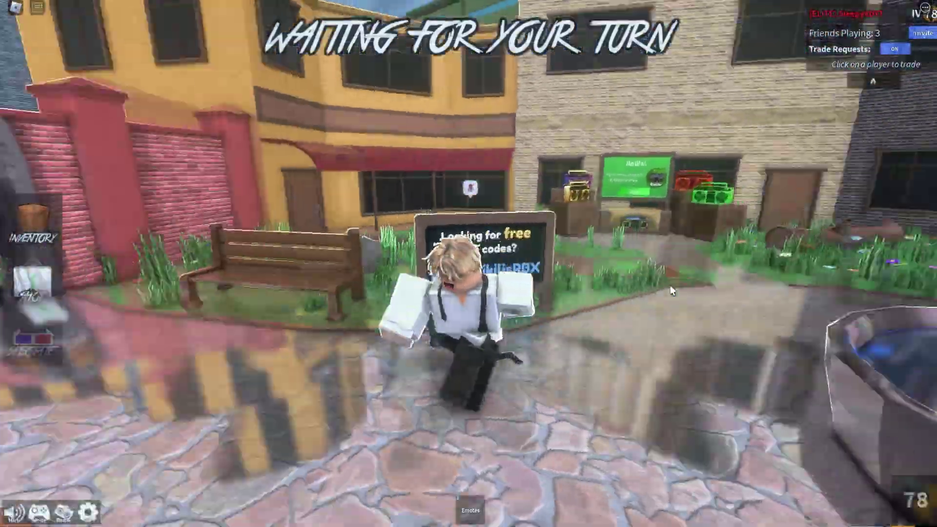
pyautogui.press('s')
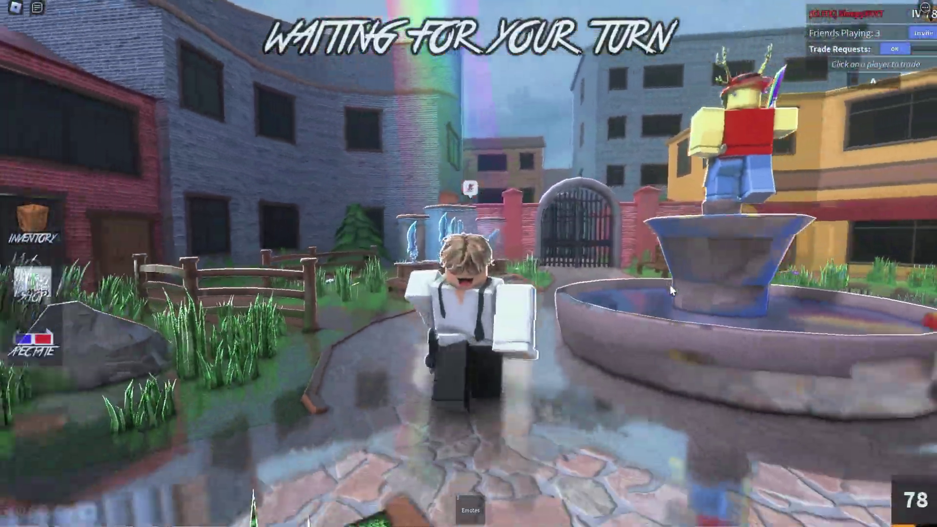
pyautogui.press('s')
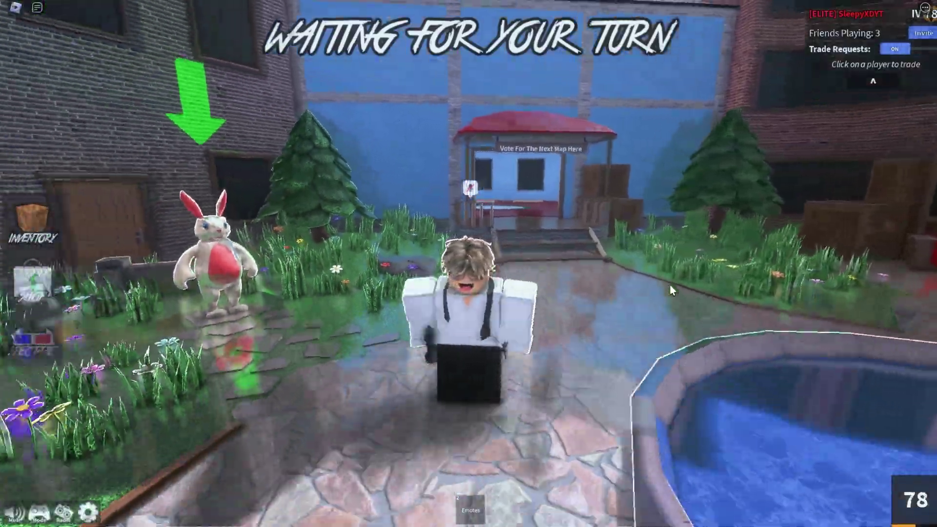
pyautogui.press('s')
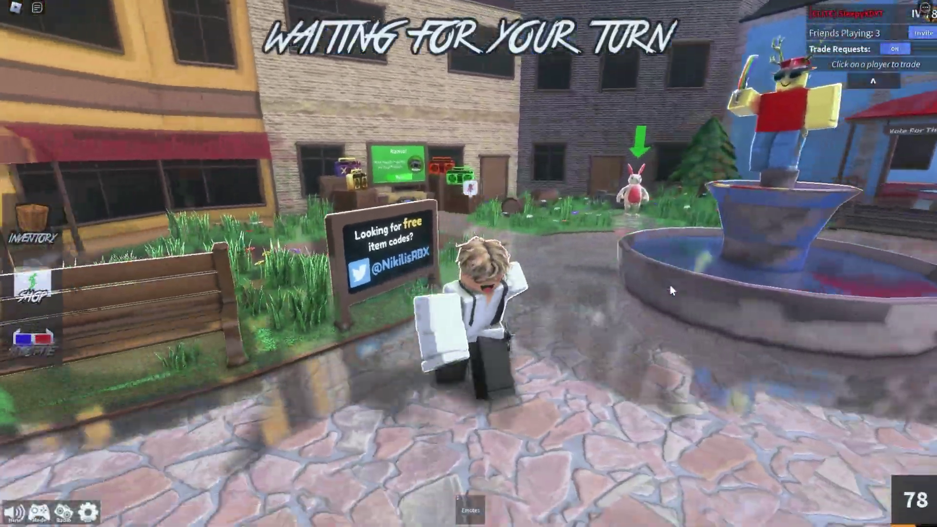
pyautogui.press('s')
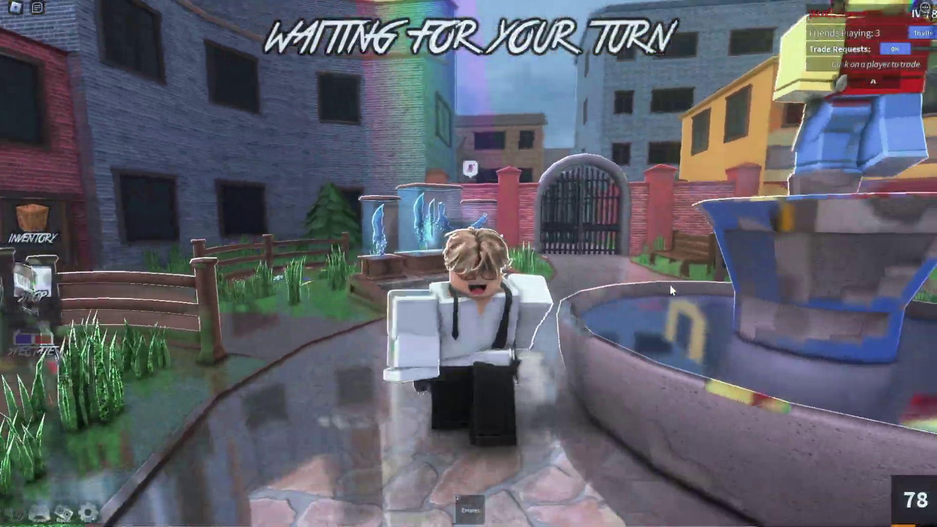
pyautogui.press('s')
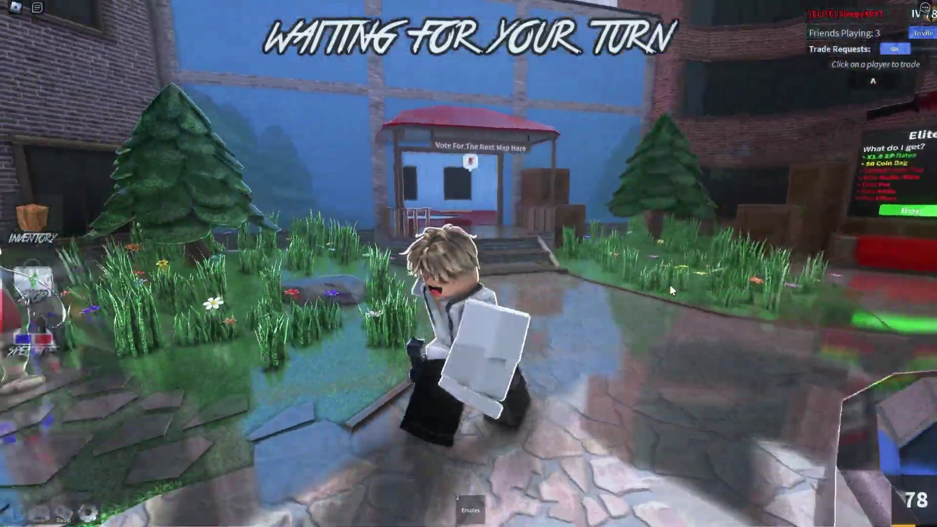
pyautogui.press('s')
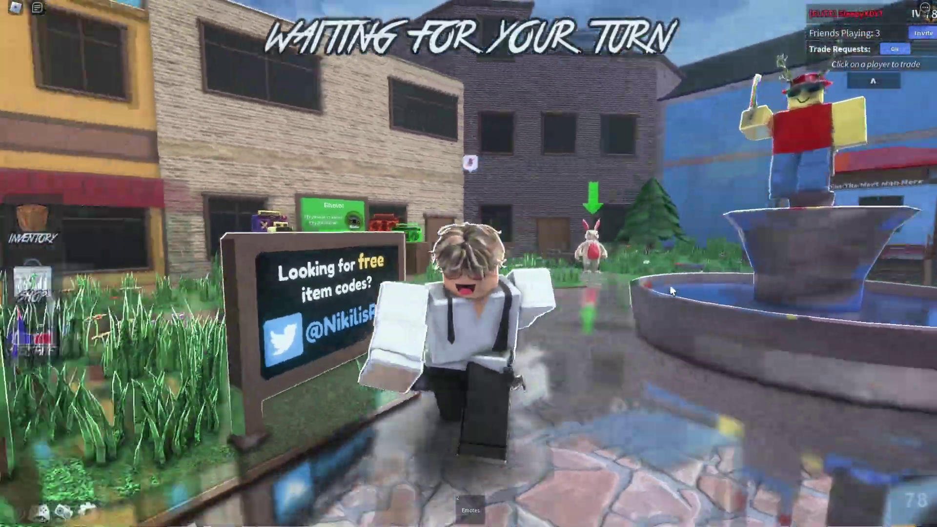
pyautogui.press('s')
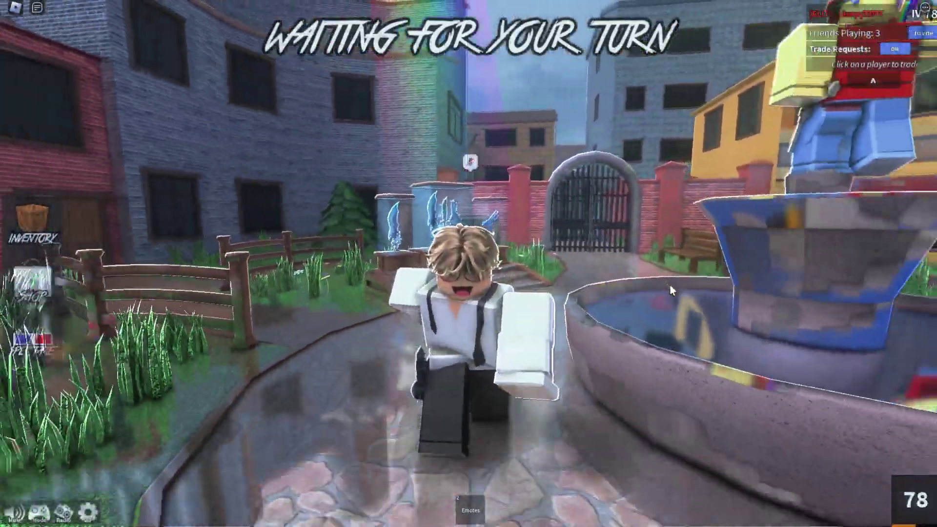
pyautogui.press('s')
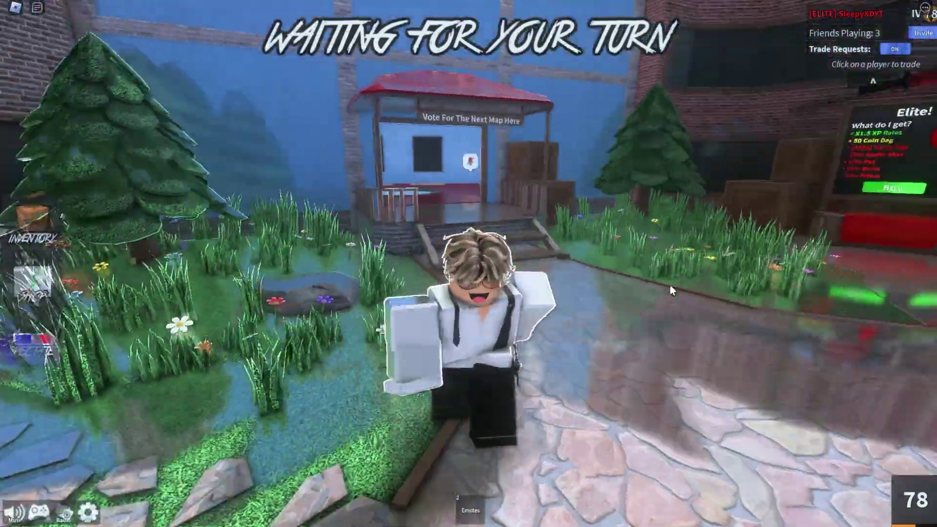
pyautogui.press('s')
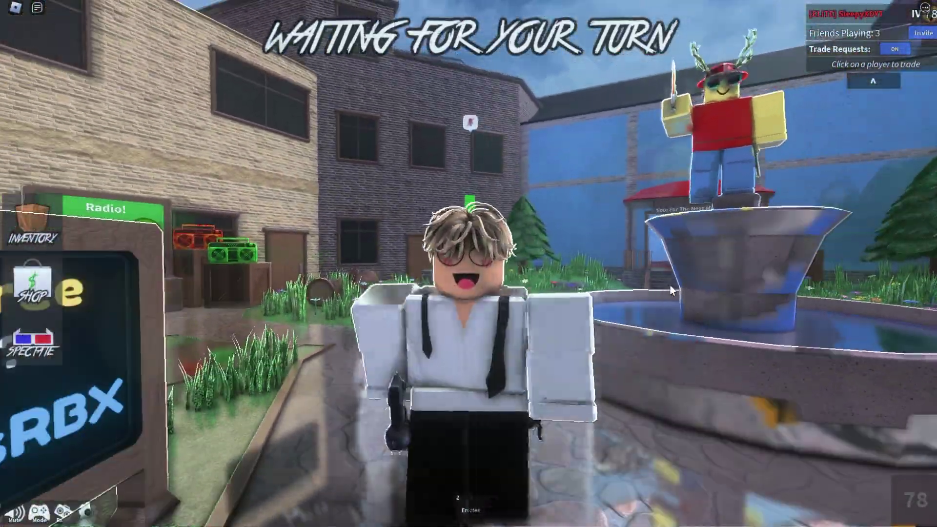
pyautogui.scroll(-3, 670, 285)
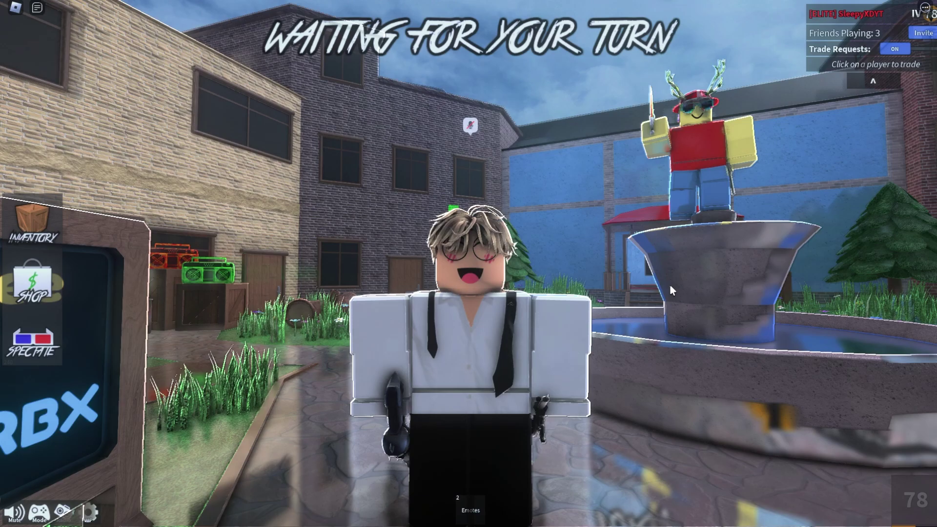
pyautogui.scroll(3, 670, 285)
pyautogui.press('s')
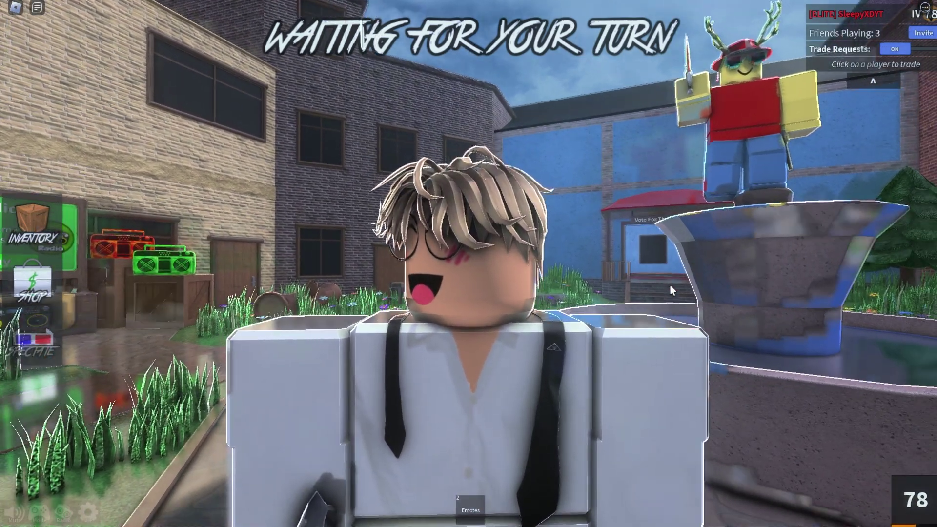
pyautogui.press('s')
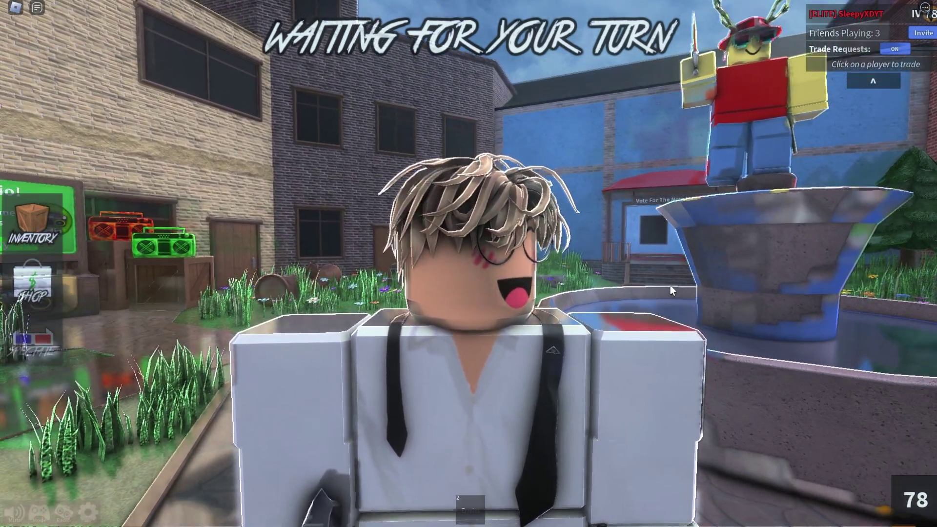